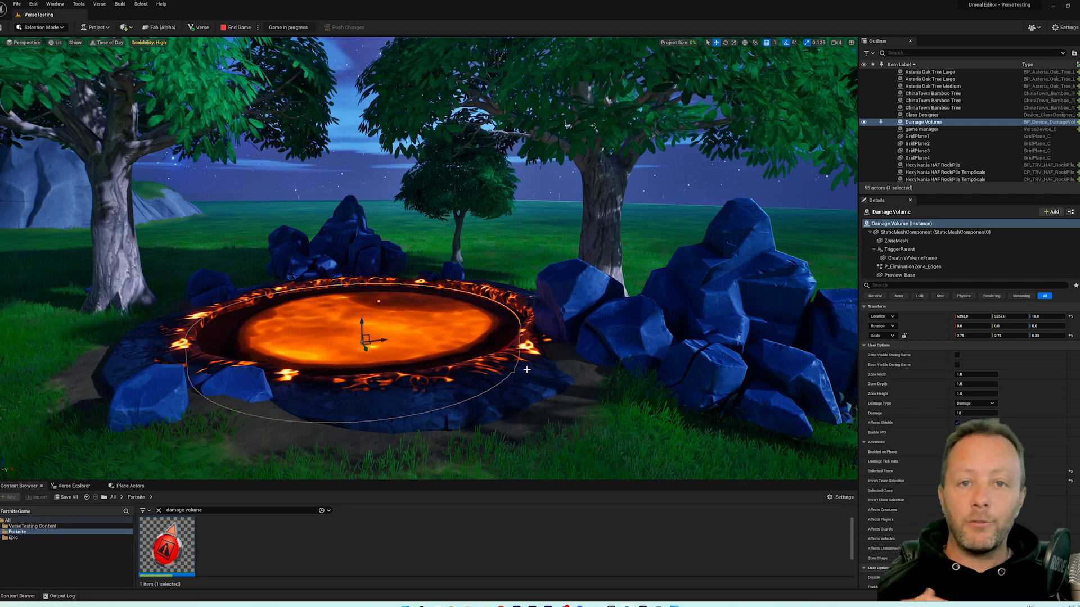
# Step: Place a Damage Volume device on the open grass away from the lava pool
pyautogui.moveTo(526, 369); pyautogui.dragTo(484, 368, button='right')
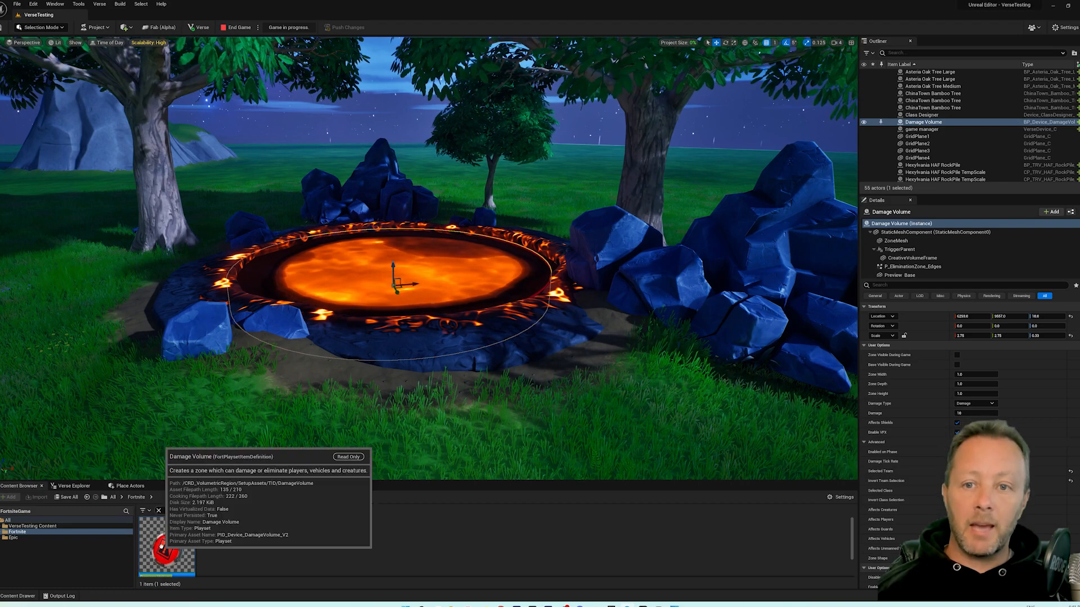
pyautogui.moveTo(428, 338); pyautogui.dragTo(74, 303, button='right')
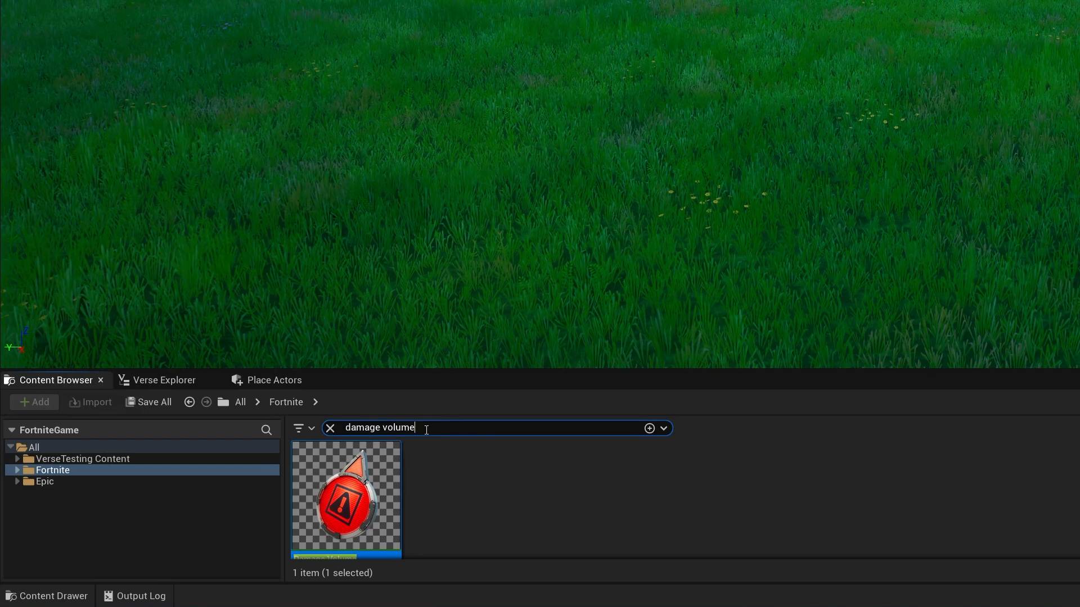
pyautogui.moveTo(338, 483); pyautogui.dragTo(398, 168)
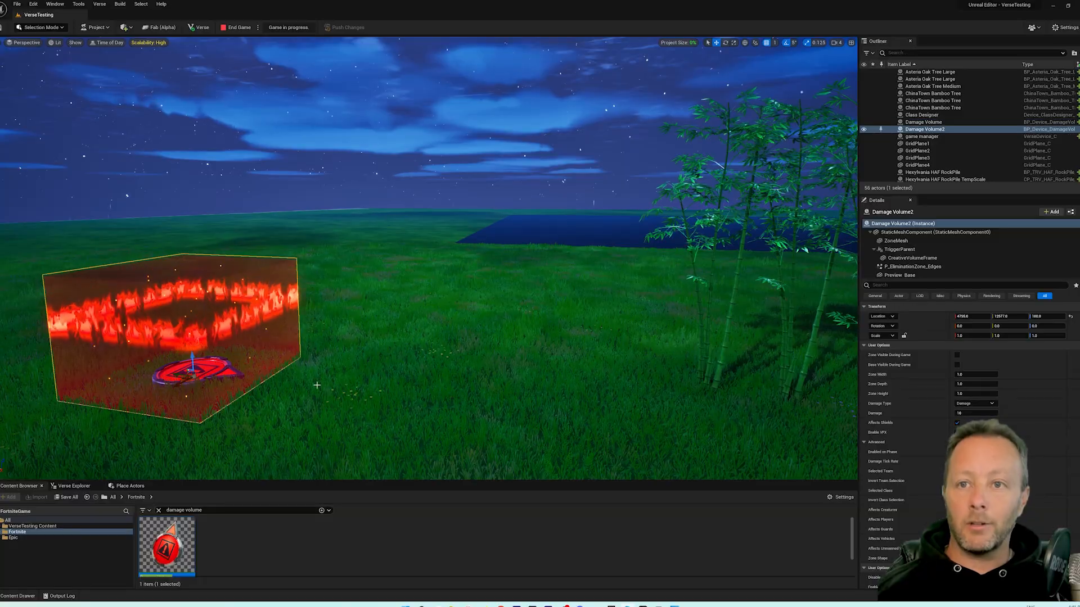
pyautogui.moveTo(637, 185); pyautogui.dragTo(433, 185, button='right')
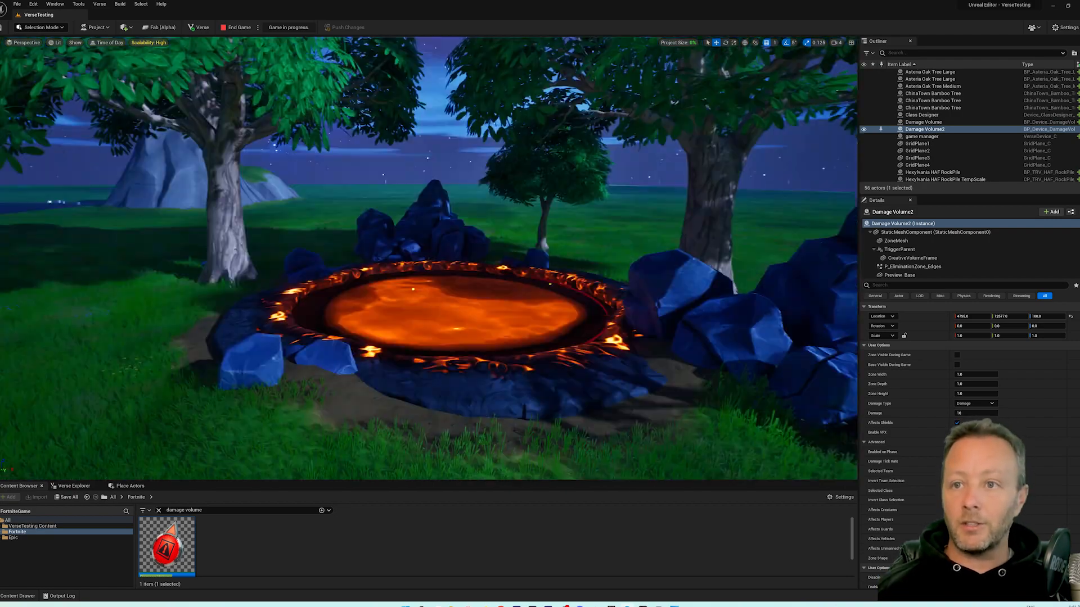
pyautogui.scroll(3, 366, 387)
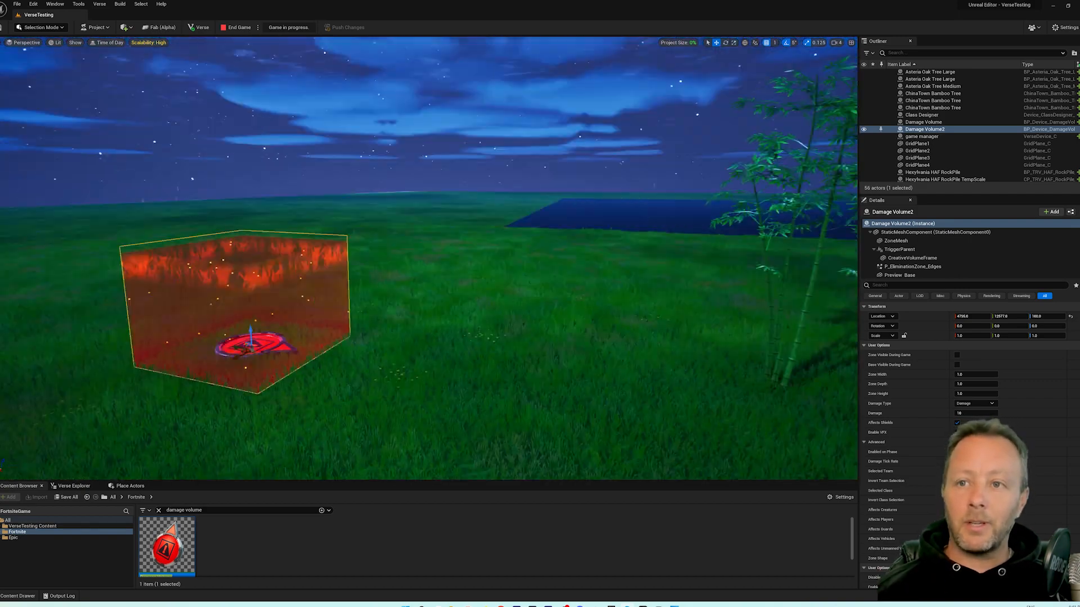
# Step: Search the Fortnite content for "lava" and place Cube Lava 1x1xhalf and Cube Lava 4x4xhalf side by side on the grass
pyautogui.moveTo(366, 386); pyautogui.dragTo(399, 380, button='right')
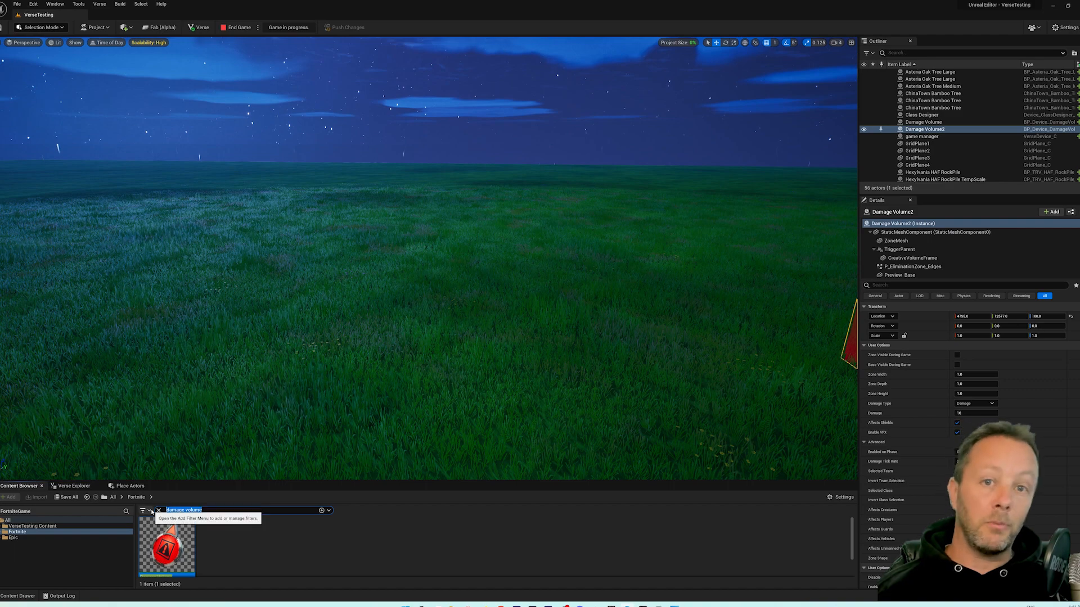
pyautogui.write('lava')
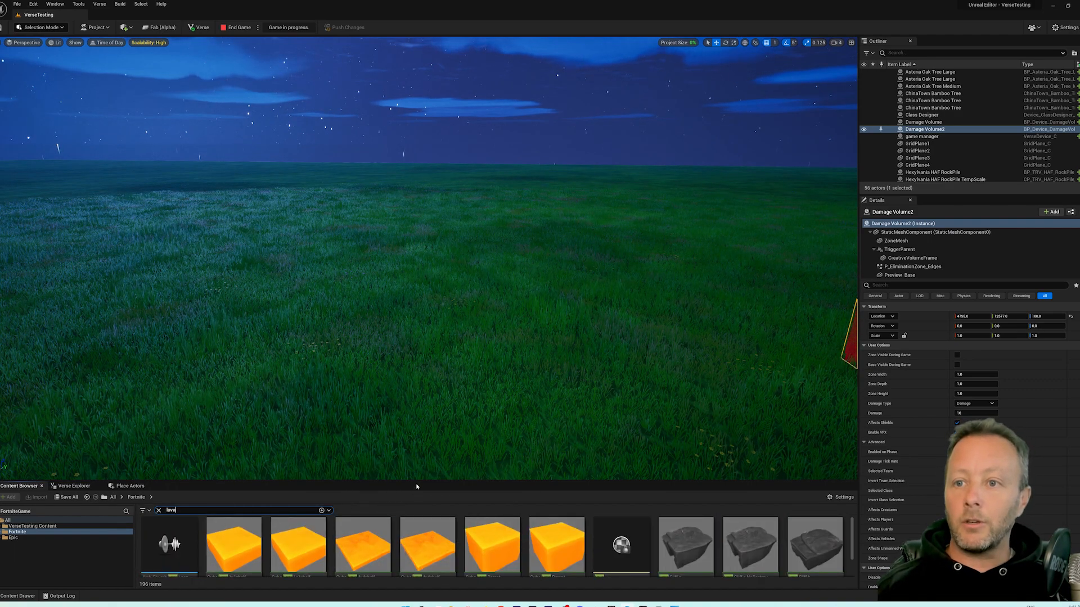
pyautogui.moveTo(418, 480); pyautogui.dragTo(403, 260)
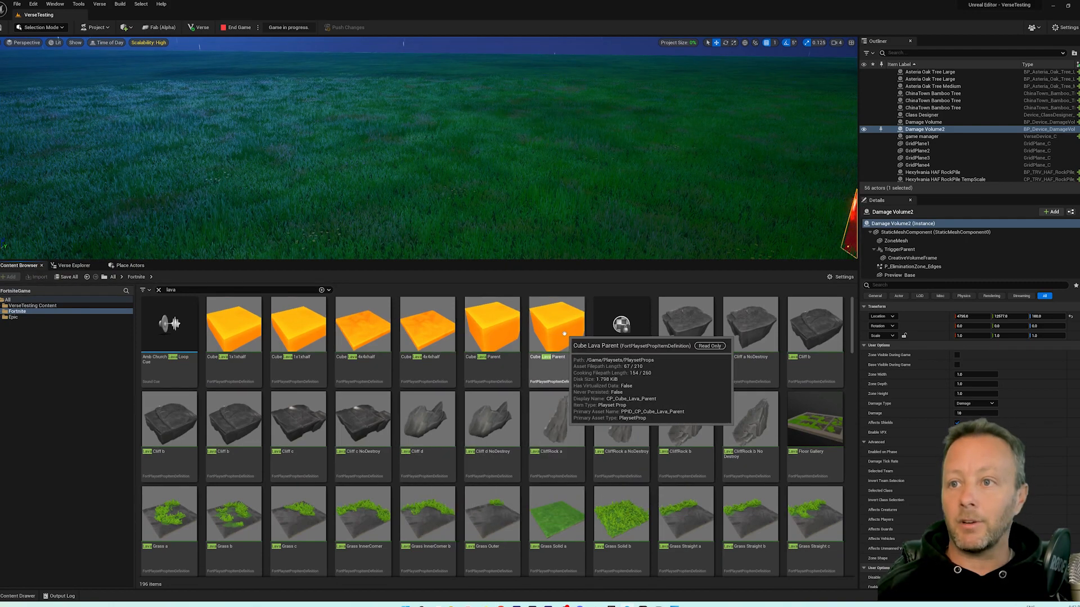
pyautogui.moveTo(298, 325); pyautogui.dragTo(309, 220)
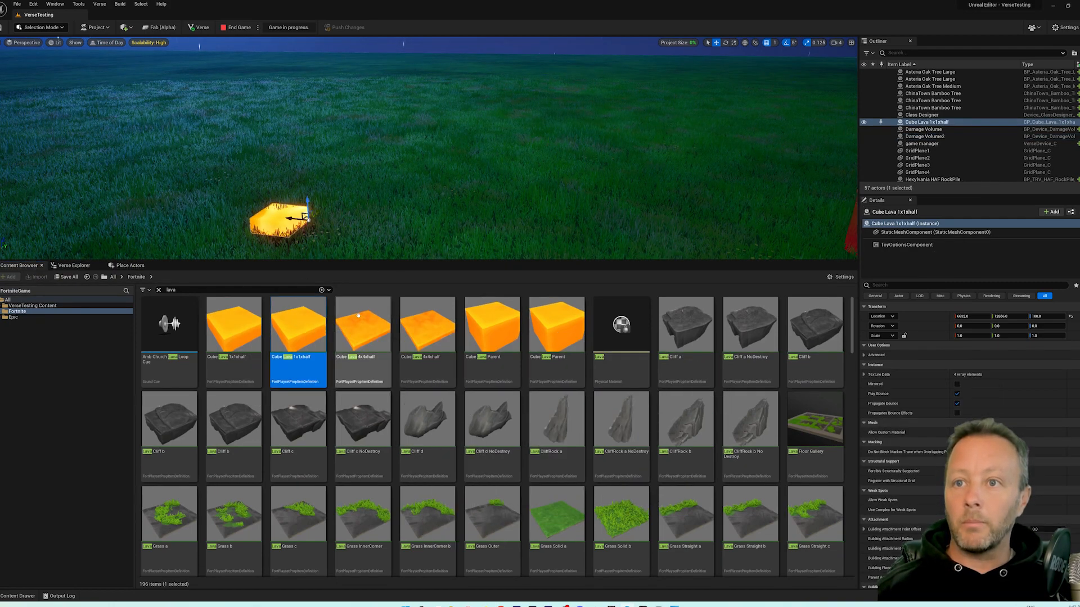
pyautogui.moveTo(362, 326); pyautogui.dragTo(501, 186)
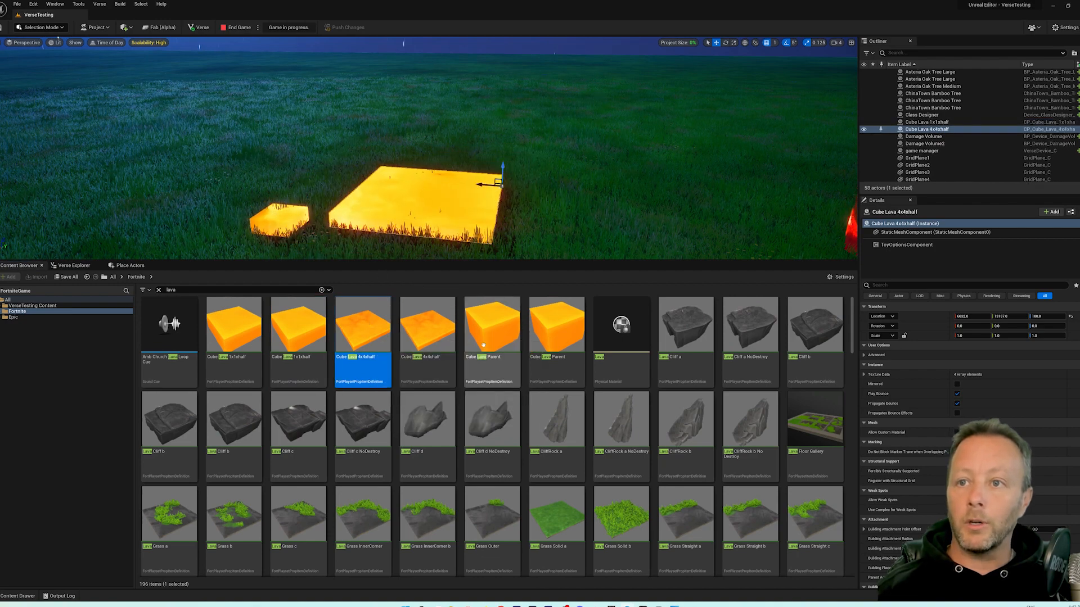
# Step: Place a Lava Tile Straight and a Lava Tile Inner 2L on the grass beside the lava cubes
pyautogui.scroll(-5, 483, 345)
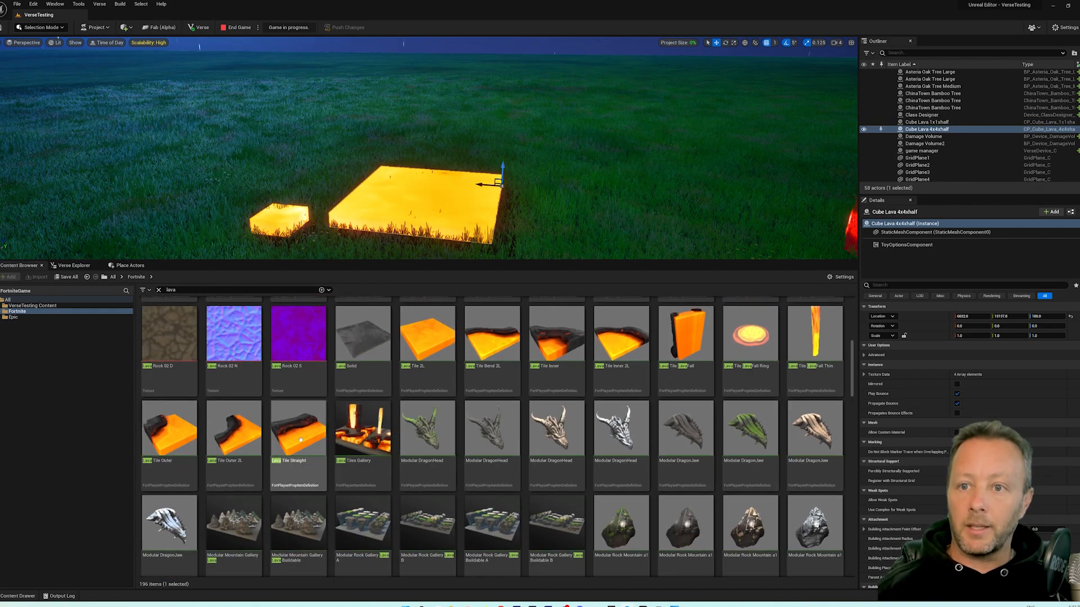
pyautogui.moveTo(299, 440); pyautogui.dragTo(672, 193)
pyautogui.moveTo(673, 193)
pyautogui.mouseDown(button='right')
pyautogui.moveTo(650, 206)
pyautogui.moveTo(394, 214)
pyautogui.moveTo(382, 242)
pyautogui.moveTo(663, 191)
pyautogui.moveTo(682, 207)
pyautogui.mouseUp(button='right')
pyautogui.press('w')
pyautogui.press('s')
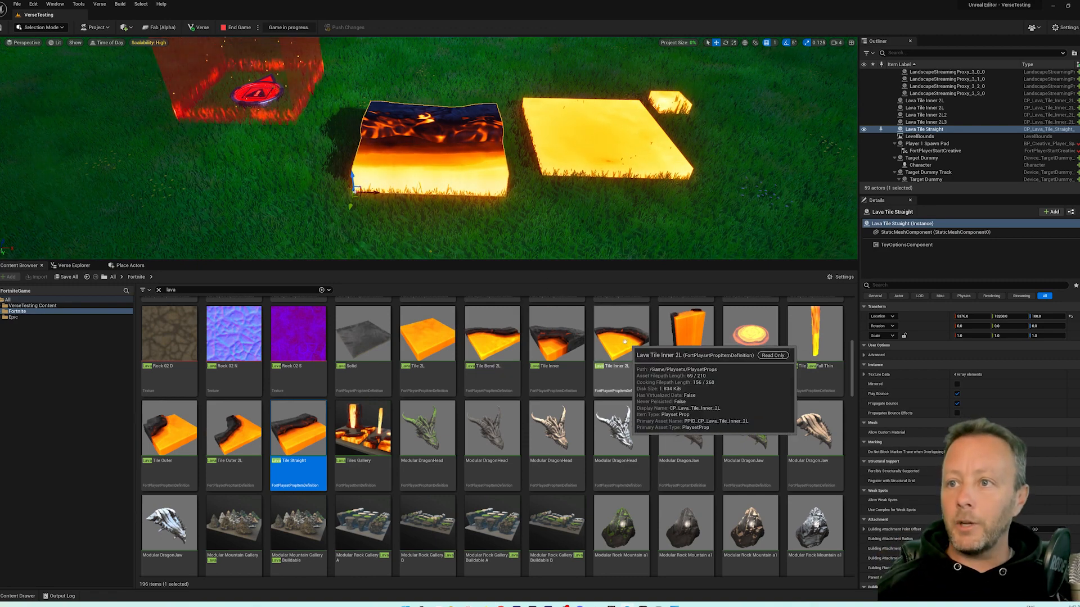
pyautogui.moveTo(621, 334); pyautogui.dragTo(120, 141)
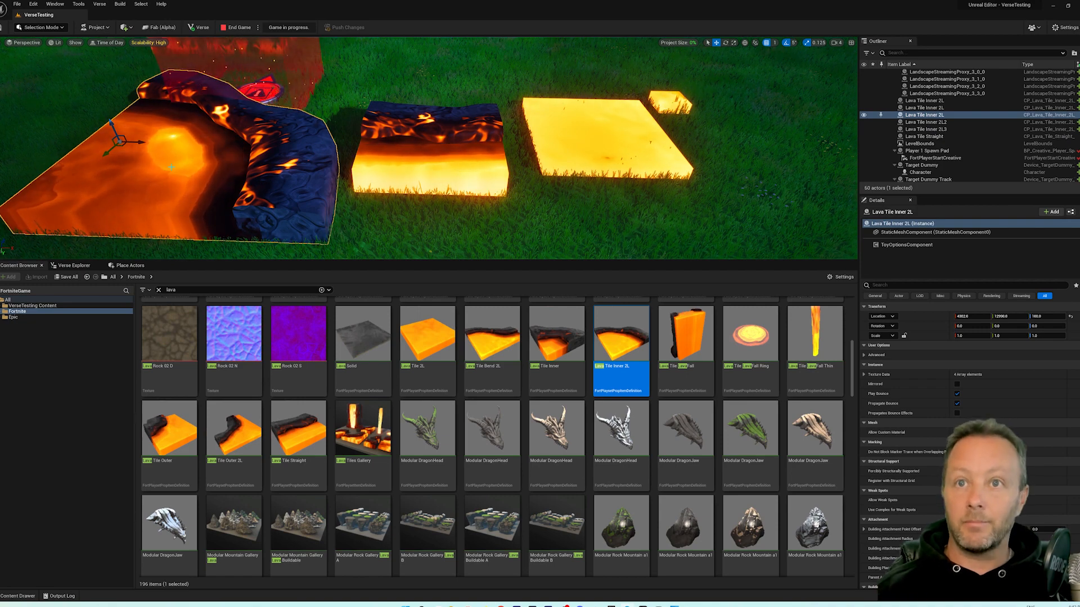
# Step: Shrink the content browser to enlarge the viewport and inspect the finished lava pool from above
pyautogui.moveTo(318, 154); pyautogui.dragTo(479, 207, button='right')
pyautogui.press('w')
pyautogui.press('w')
pyautogui.press('s')
pyautogui.moveTo(449, 260); pyautogui.dragTo(450, 483)
pyautogui.moveTo(444, 450); pyautogui.dragTo(461, 405, button='right')
pyautogui.press('w')
pyautogui.press('s')
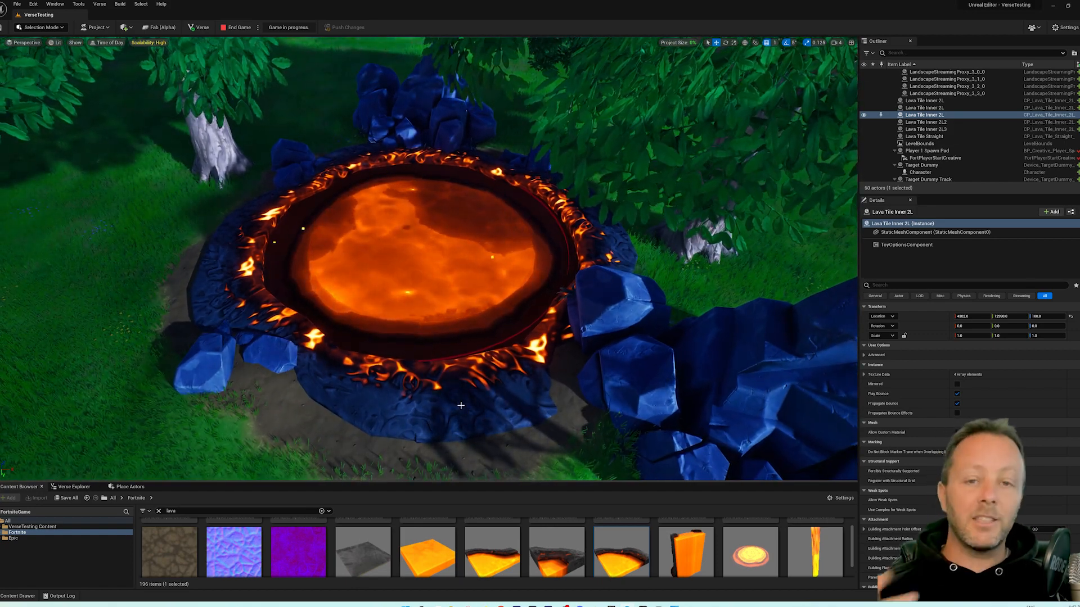
# Step: Switch to the running Fortnite session and walk the character into the lava pool to test its damage
pyautogui.hotkey('alt', 'Tab')
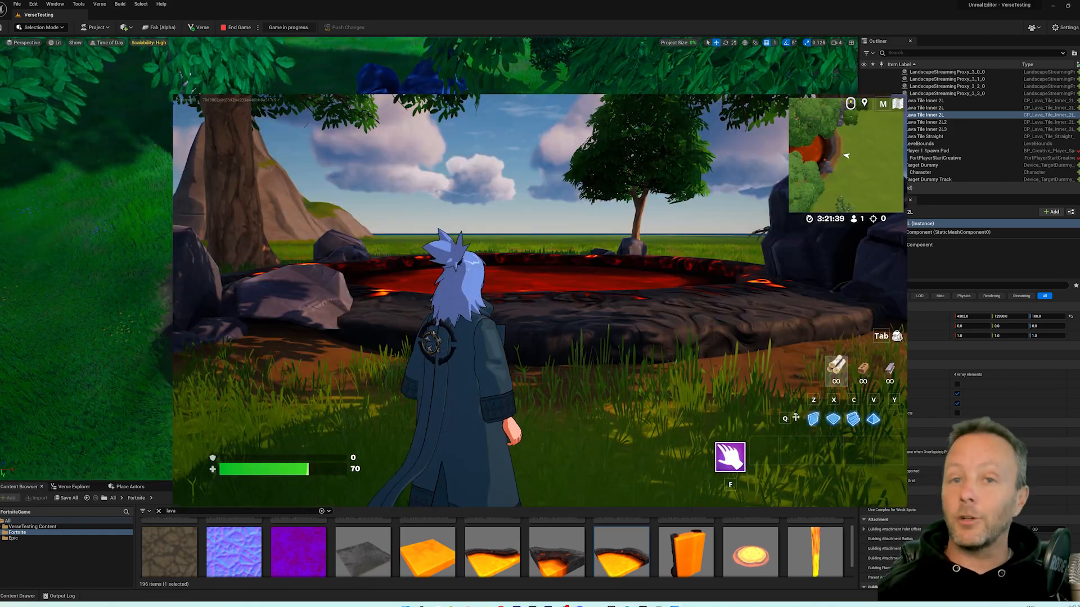
pyautogui.press('w')
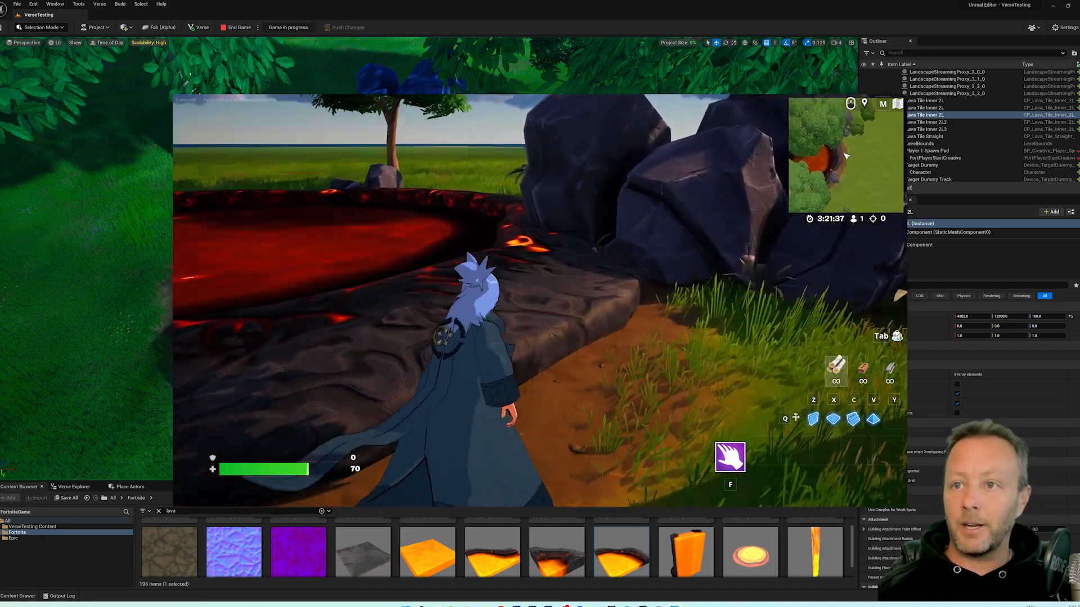
pyautogui.press('w')
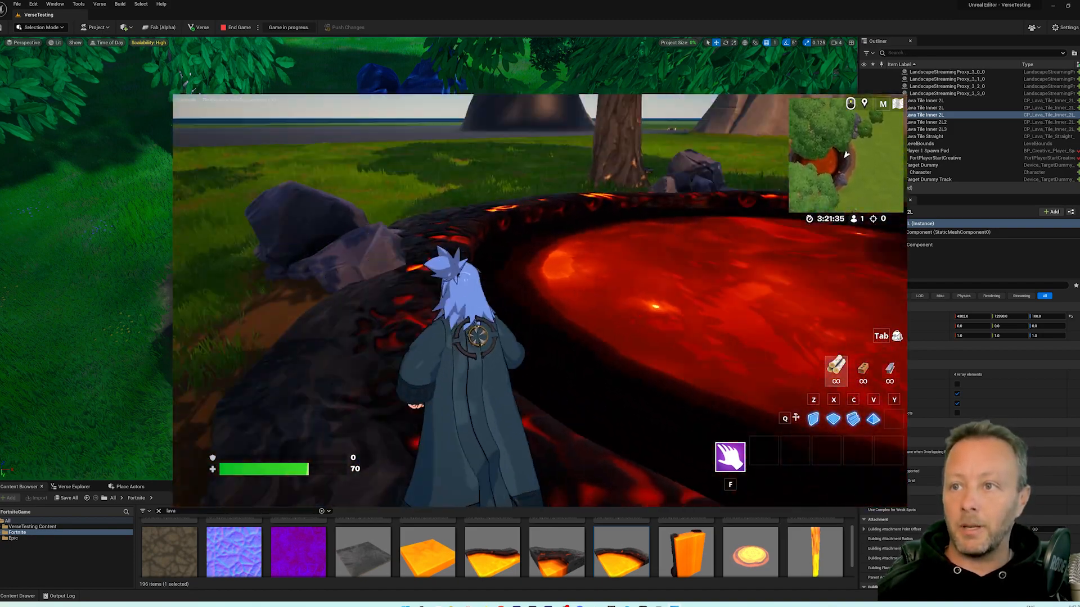
pyautogui.press('w')
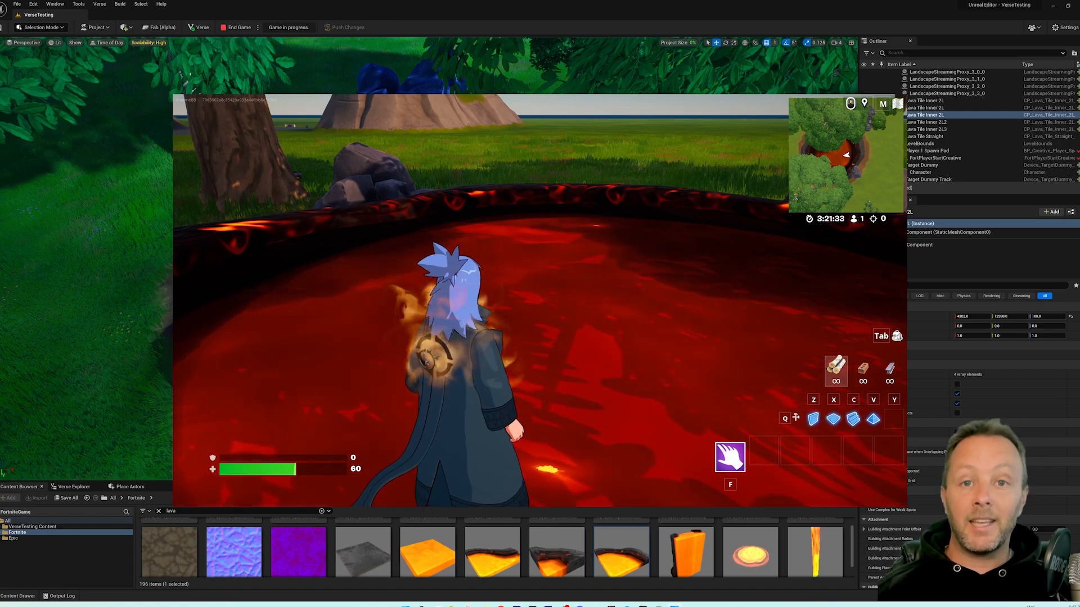
pyautogui.press('w')
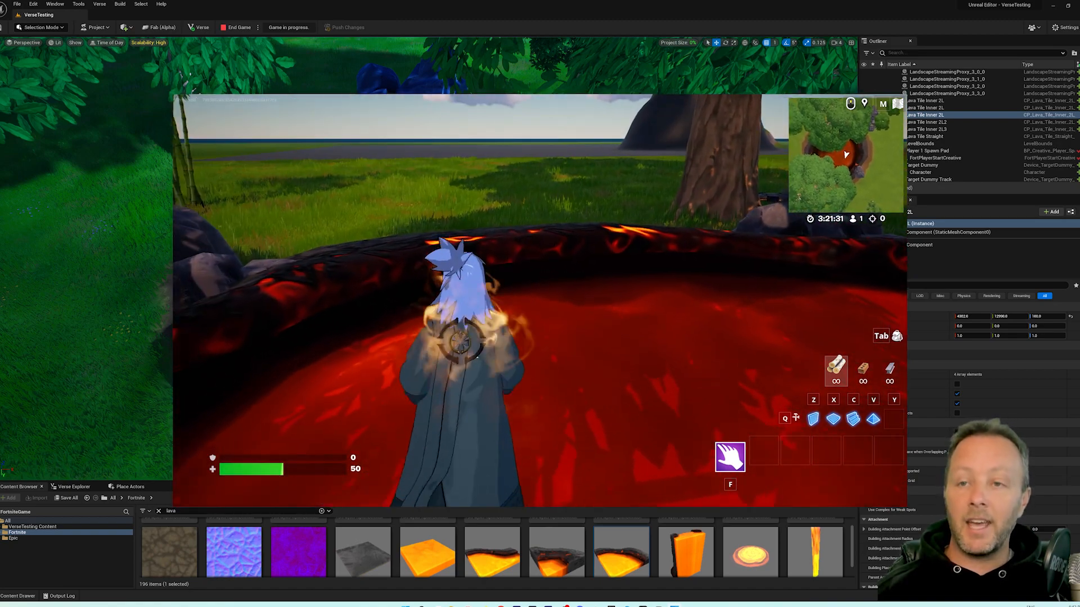
pyautogui.press('w')
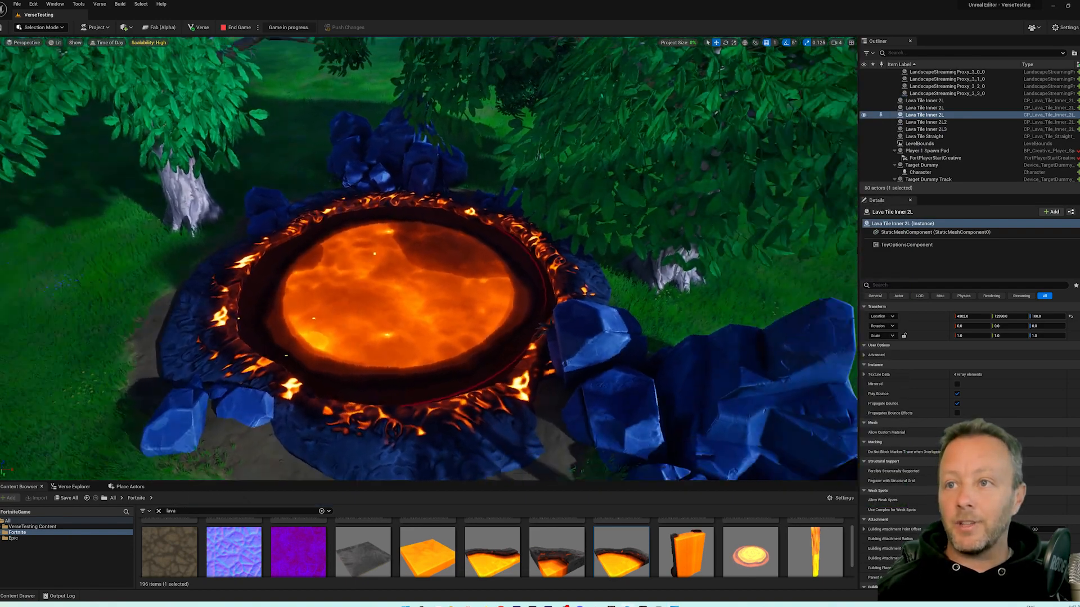
# Step: Raise the lava pool's Damage Volume above the surface and lower it back into the pool to a Z location of 21
pyautogui.moveTo(428, 259); pyautogui.dragTo(513, 253, button='right')
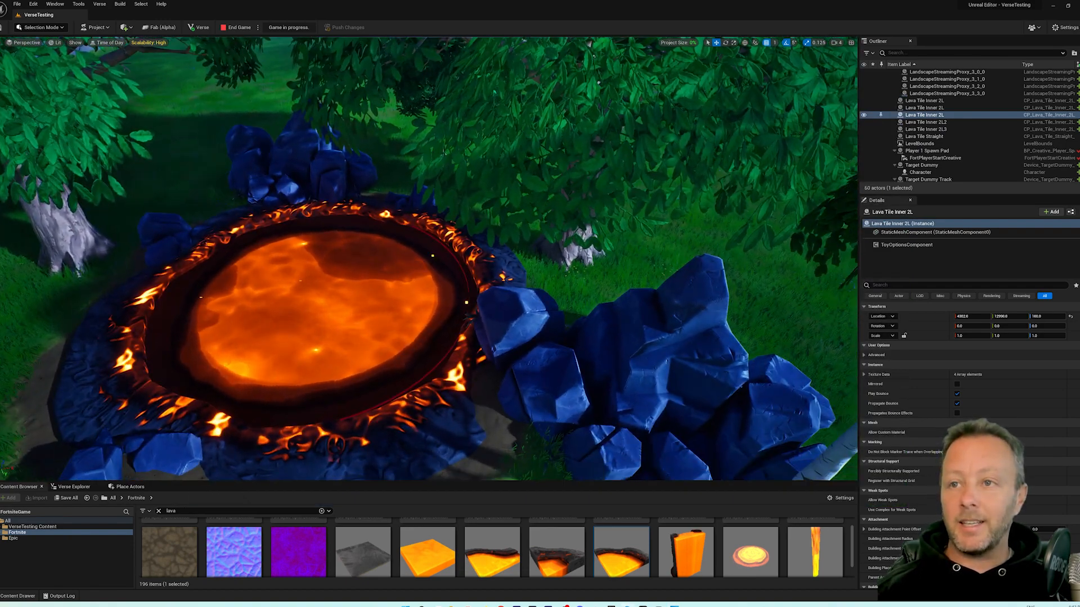
pyautogui.click(366, 308)
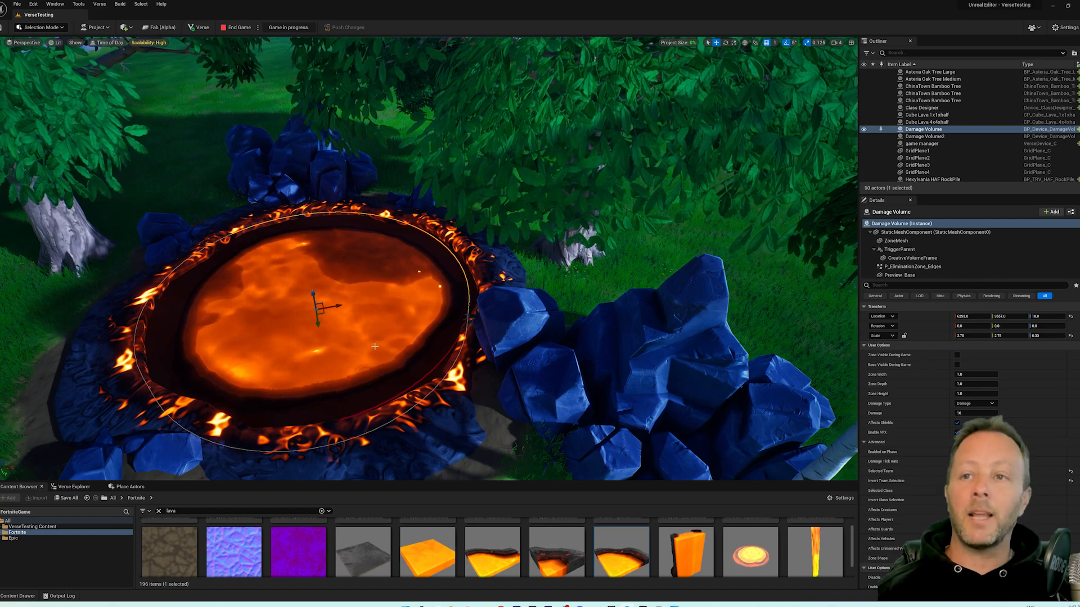
pyautogui.moveTo(312, 292); pyautogui.dragTo(294, 189)
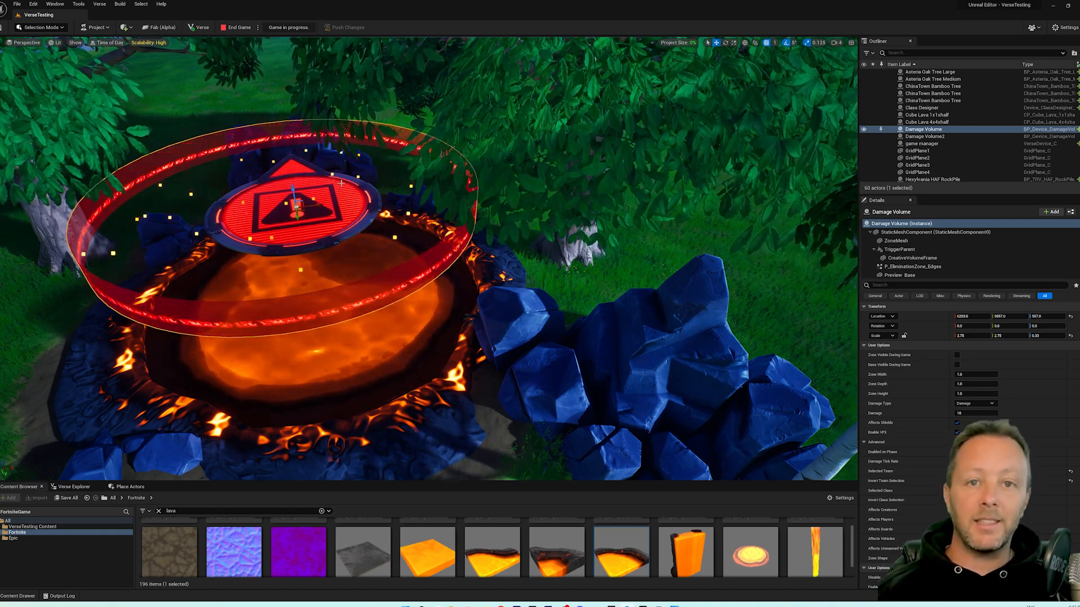
pyautogui.moveTo(293, 189); pyautogui.dragTo(297, 274)
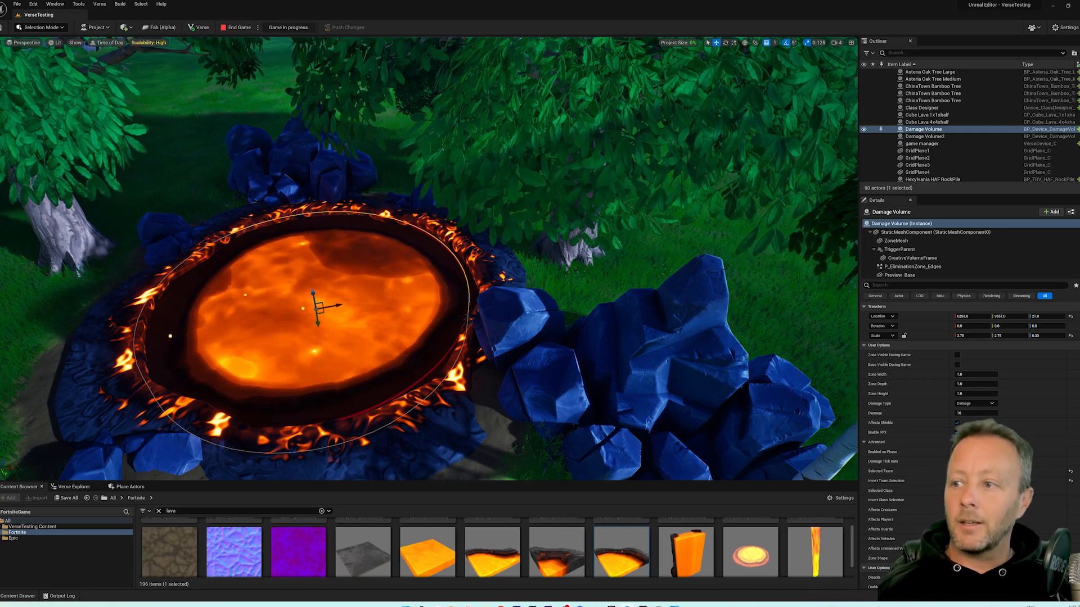
# Step: Set the lava pool's Damage Volume to a Box zone shape and the one on the grass to a cylindrical zone
pyautogui.moveTo(414, 349); pyautogui.dragTo(448, 391, button='right')
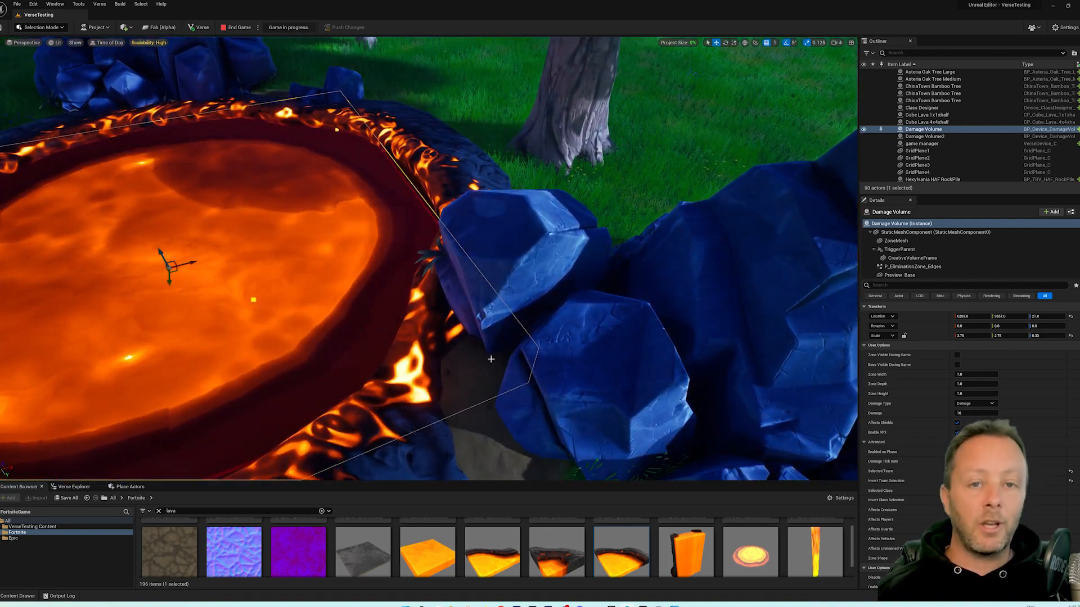
pyautogui.scroll(-3, 491, 359)
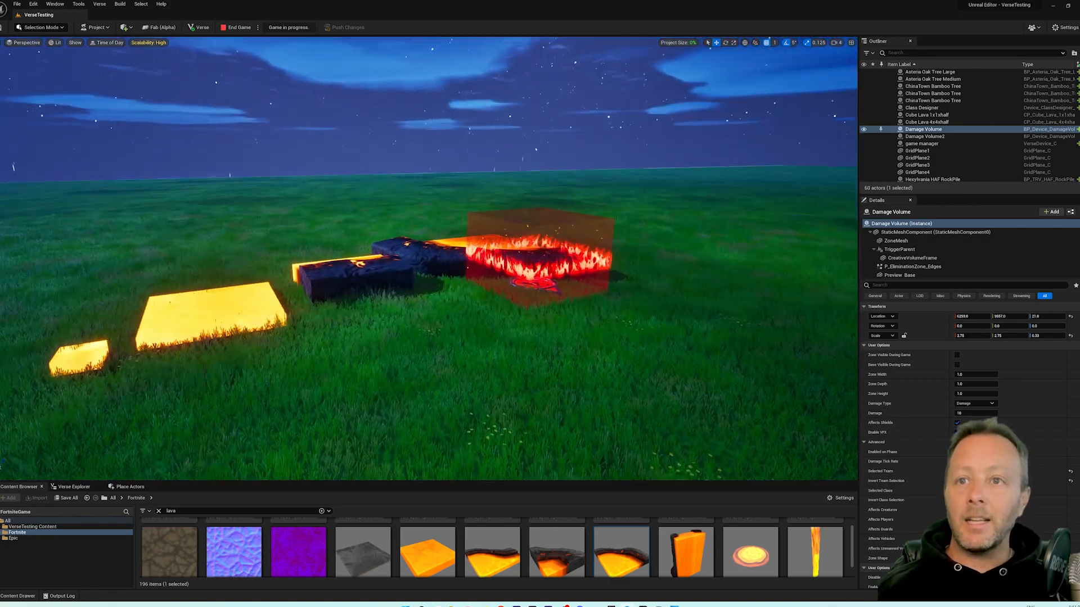
pyautogui.scroll(4, 491, 300)
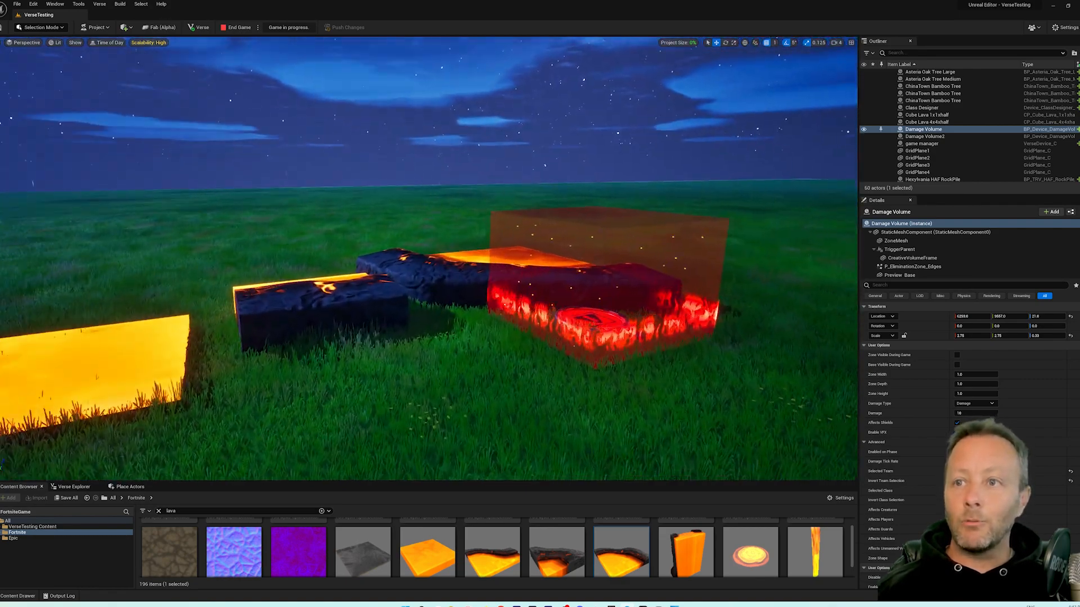
pyautogui.click(957, 432)
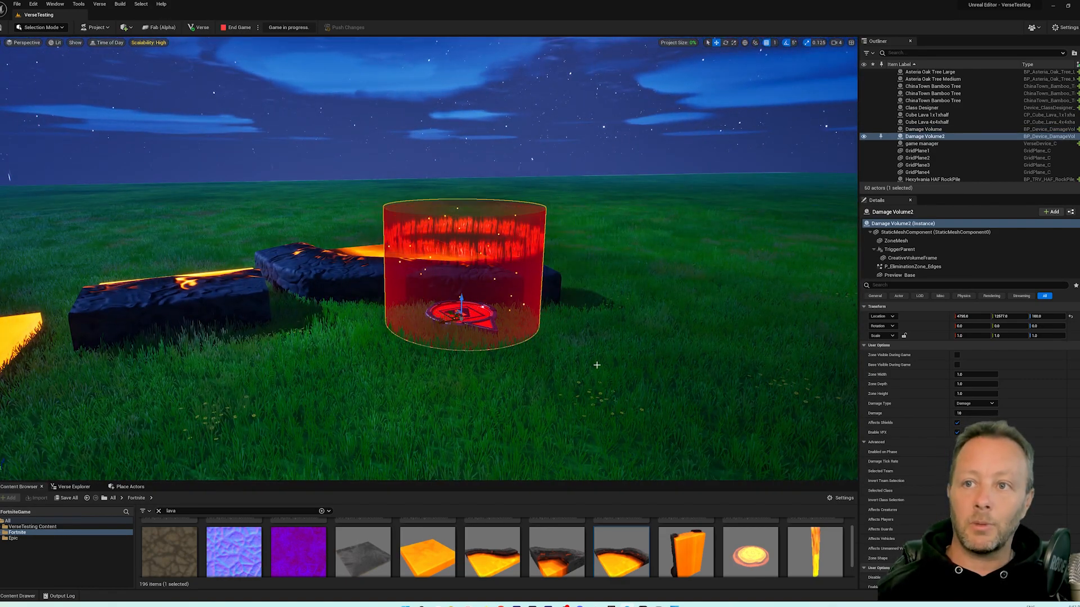
# Step: Examine the lava pool and its surrounding terrain in Landscape mode with the Sculpt tools available
pyautogui.moveTo(428, 259); pyautogui.dragTo(654, 241, button='right')
pyautogui.press('s')
pyautogui.press('w')
pyautogui.press('s')
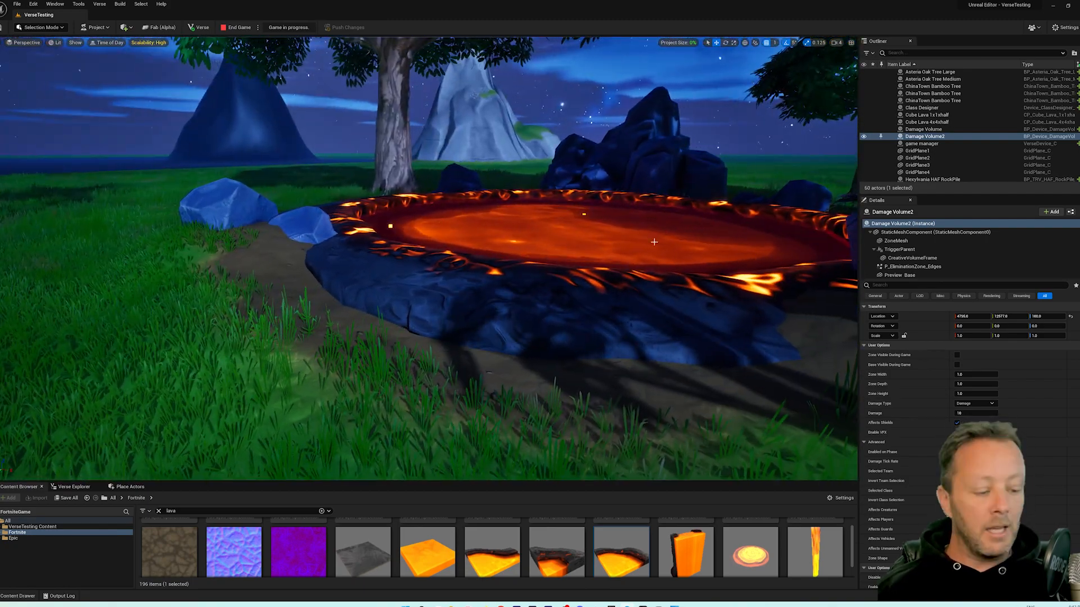
pyautogui.hotkey('shift', '2')
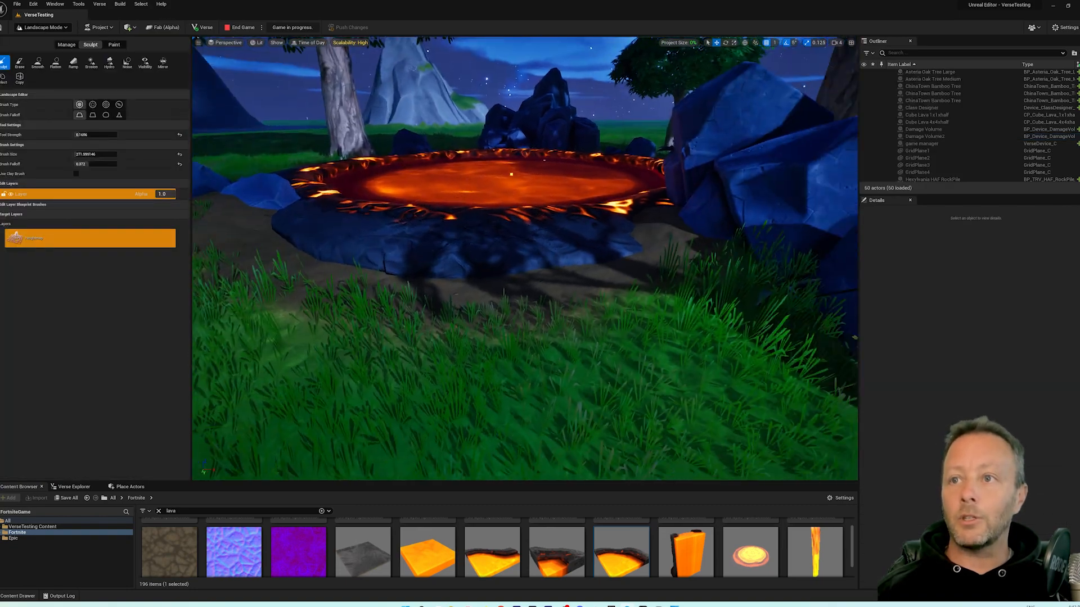
pyautogui.press('w')
pyautogui.moveTo(496, 267)
pyautogui.mouseDown(button='right')
pyautogui.moveTo(538, 286)
pyautogui.moveTo(606, 276)
pyautogui.mouseUp(button='right')
pyautogui.press('a')
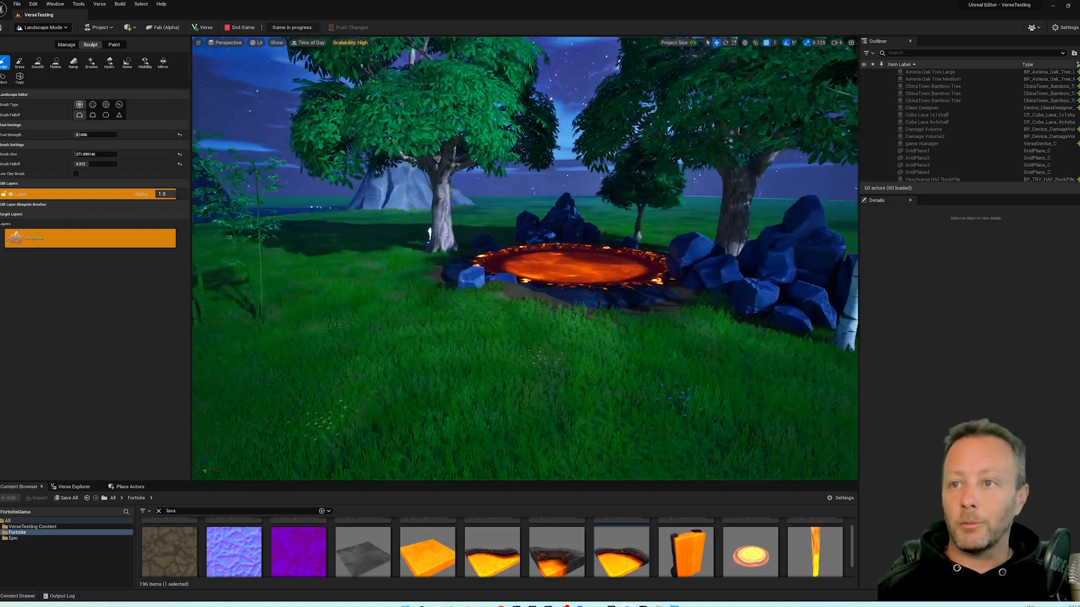
pyautogui.press('w')
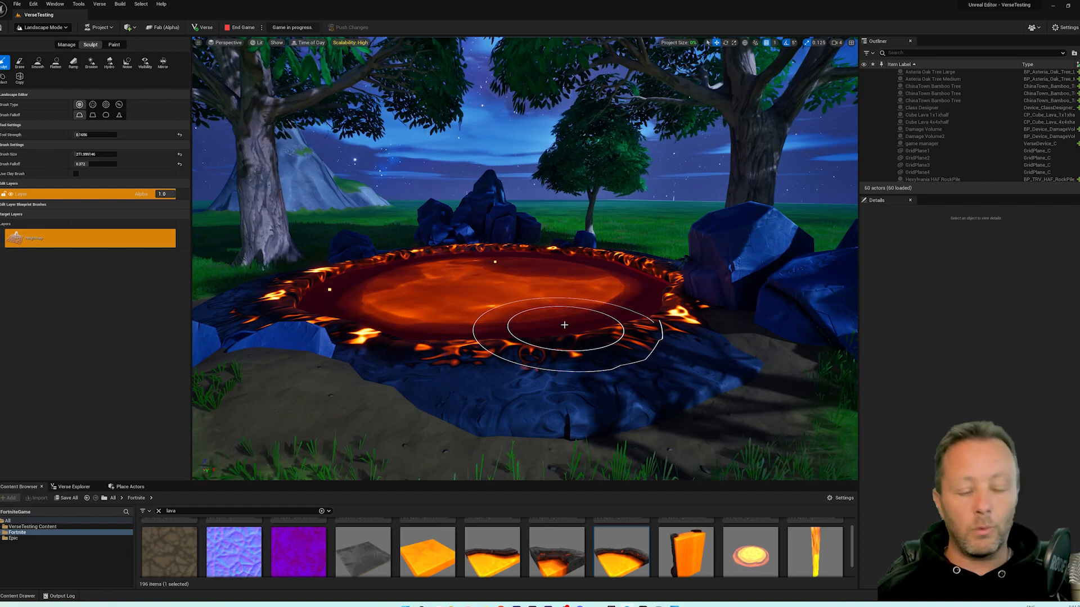
# Step: Return to Selection mode and select the lava pool's Damage Volume
pyautogui.hotkey('shift', '1')
pyautogui.click(398, 265)
pyautogui.press('s')
pyautogui.moveTo(397, 265)
pyautogui.mouseDown(button='right')
pyautogui.moveTo(419, 276)
pyautogui.moveTo(405, 278)
pyautogui.mouseUp(button='right')
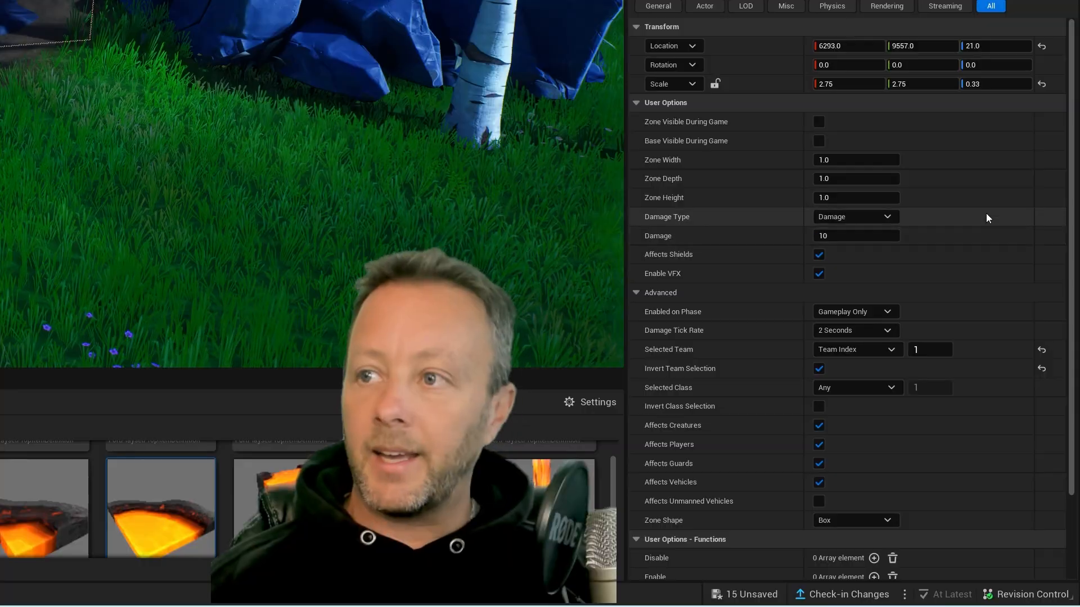
# Step: Review the lava pool Damage Volume's Damage, Damage Tick Rate and team selection options
pyautogui.click(855, 236)
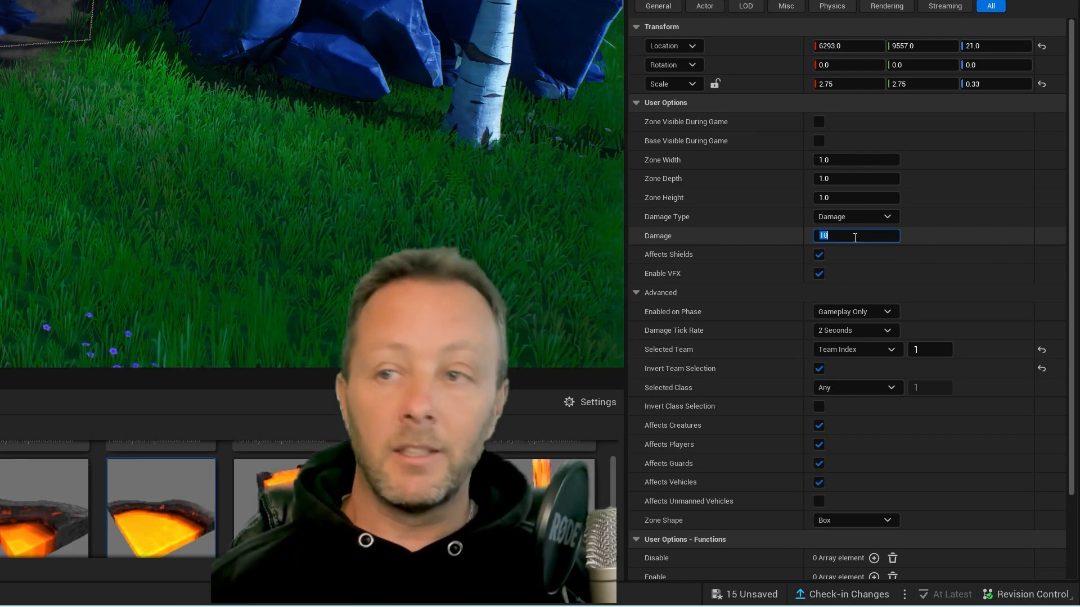
pyautogui.click(872, 331)
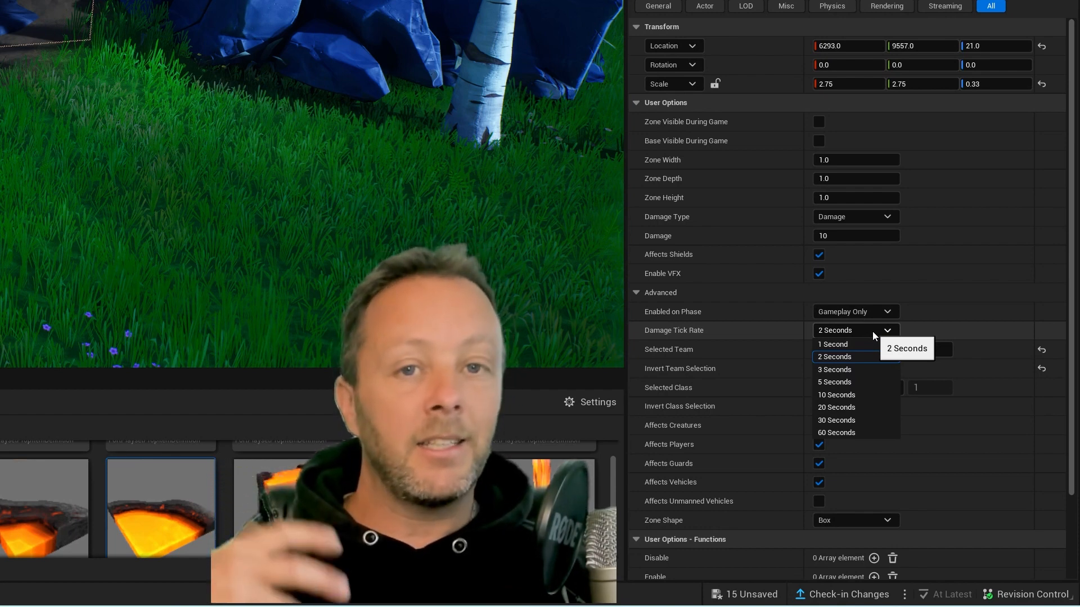
pyautogui.click(1008, 301)
pyautogui.click(1009, 302)
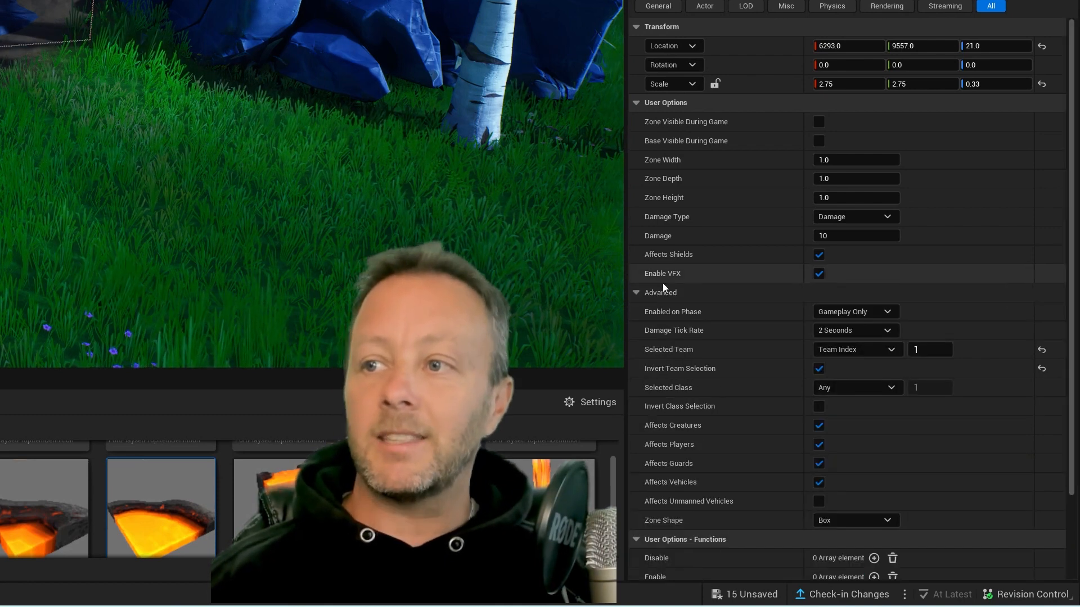
pyautogui.click(845, 349)
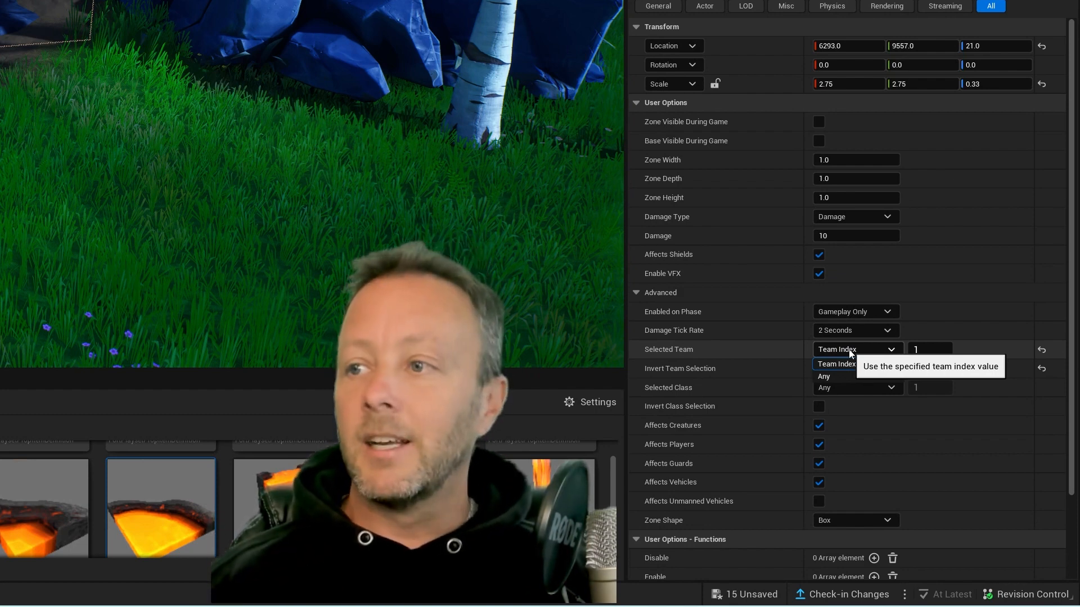
pyautogui.click(935, 349)
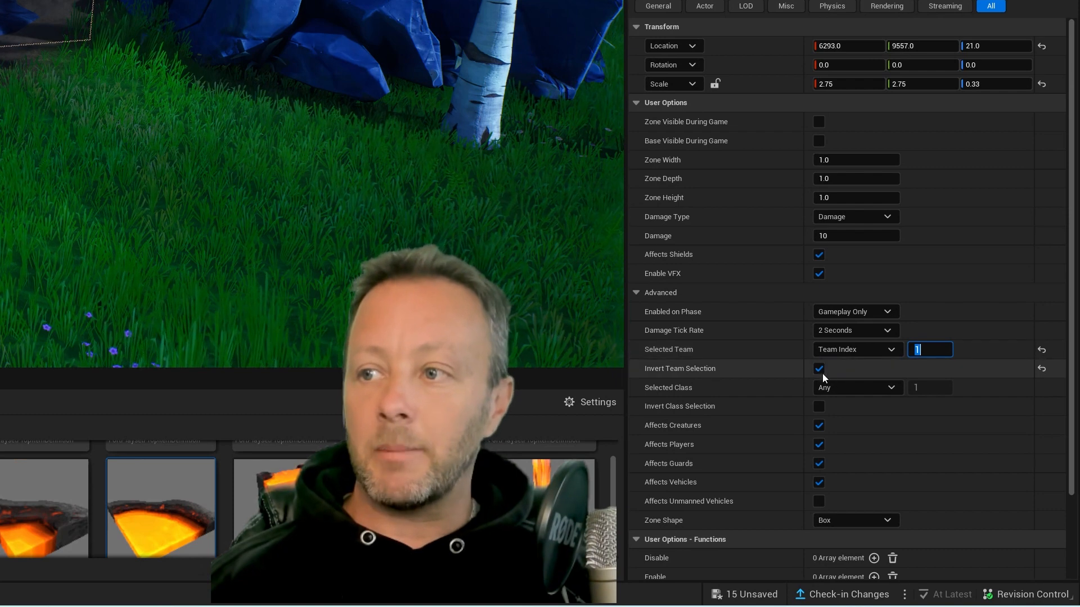
pyautogui.moveTo(698, 370)
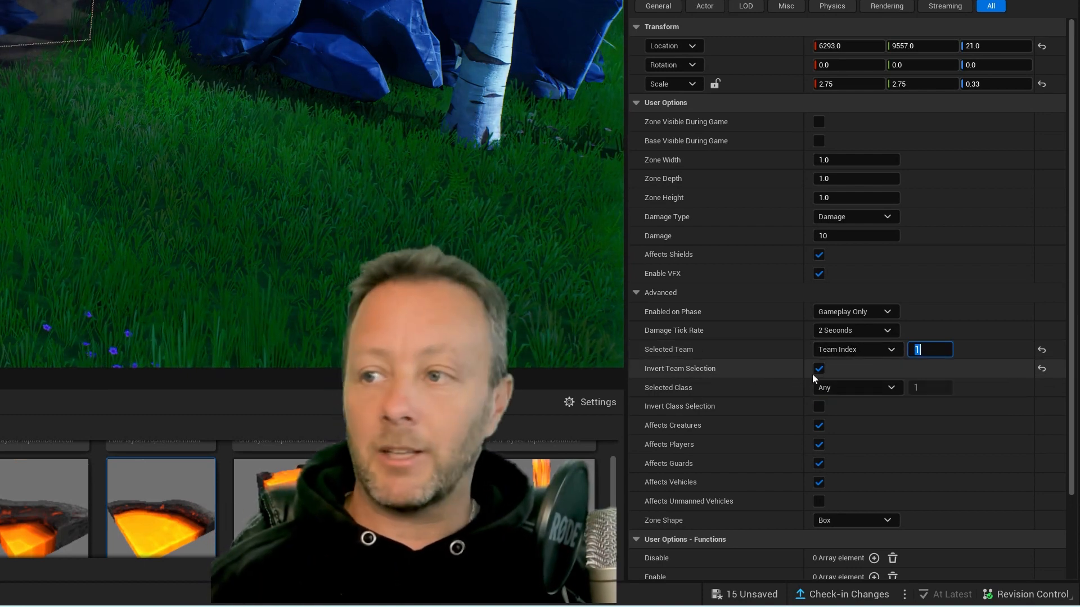
pyautogui.click(684, 387)
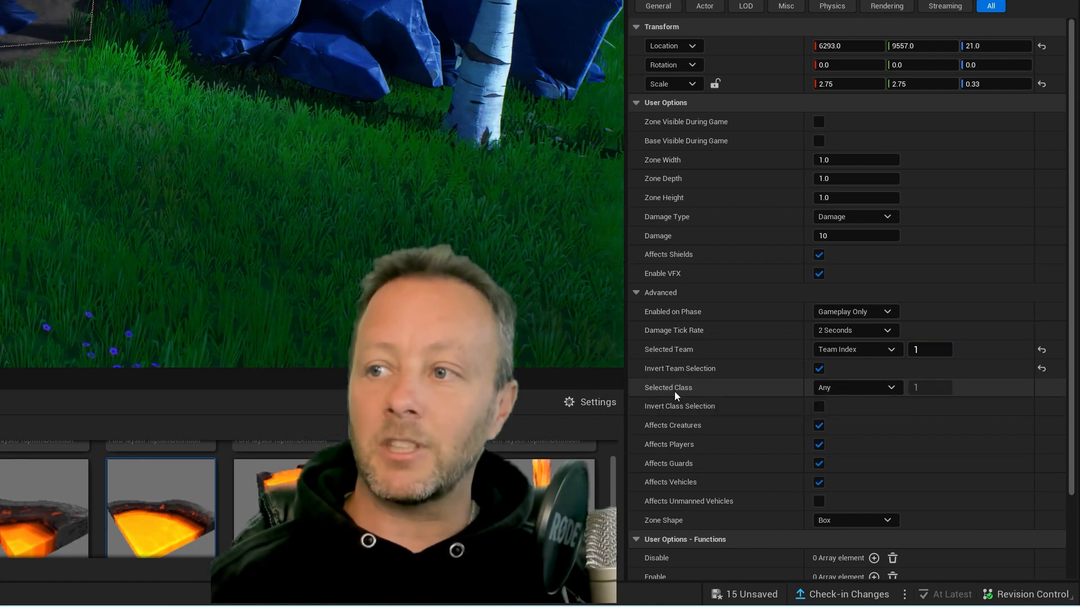
# Step: Set the Damage Volume's Selected Class to Class Slot 1 and enable Invert Class Selection
pyautogui.click(825, 389)
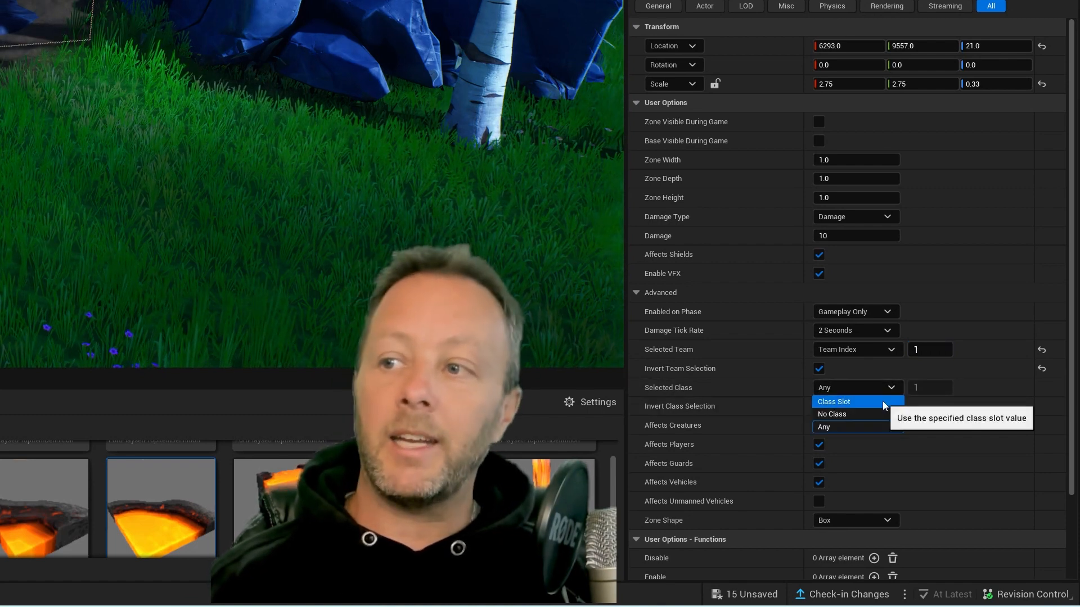
pyautogui.click(882, 400)
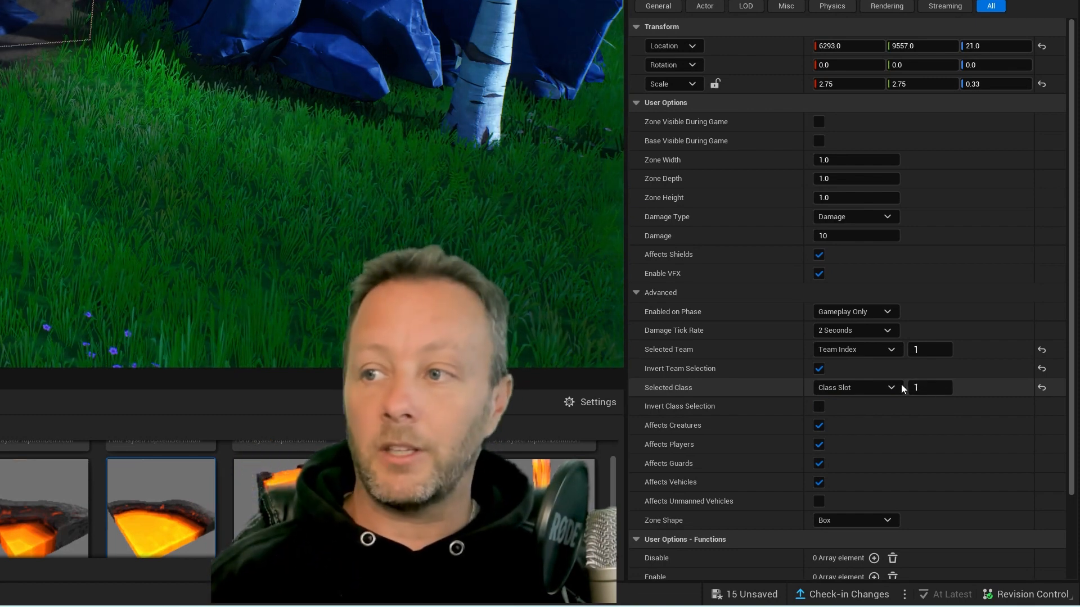
pyautogui.click(820, 410)
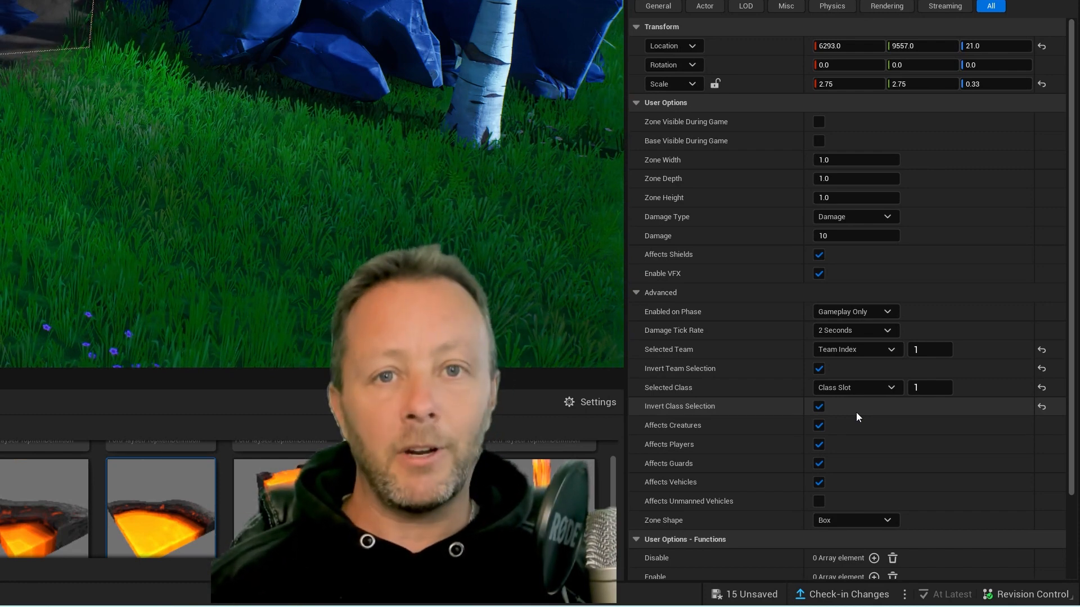
pyautogui.click(819, 405)
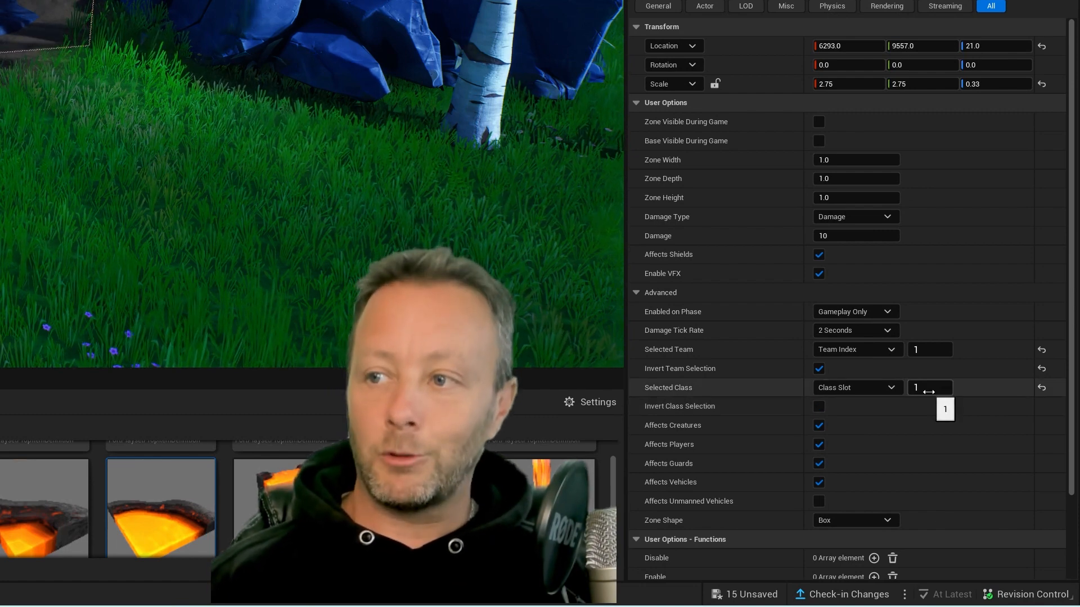
pyautogui.click(819, 406)
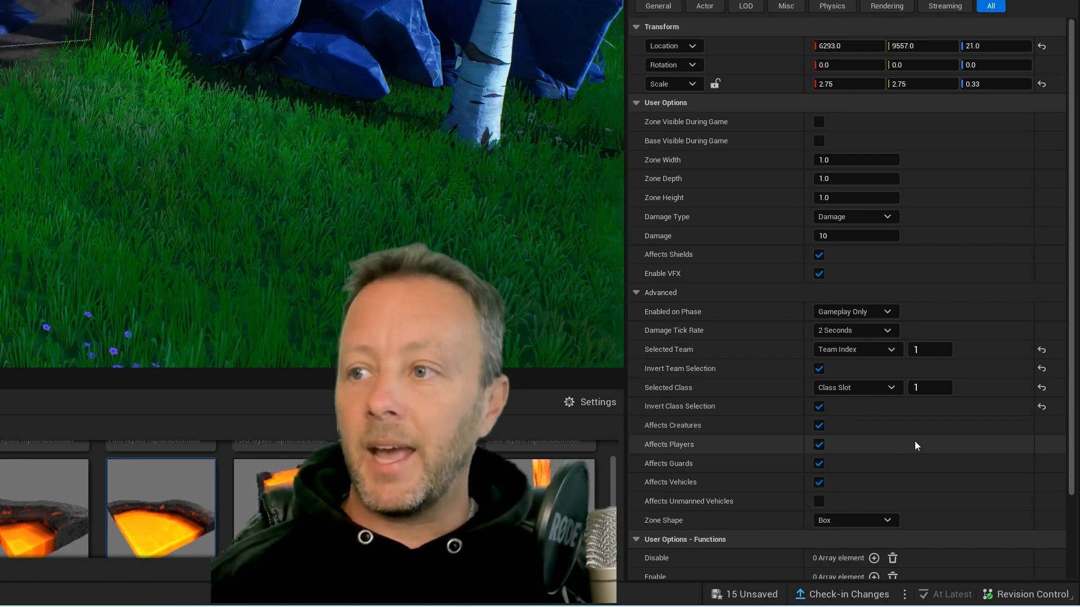
# Step: Set the lava pool Damage Volume's Damage Type to Elimination
pyautogui.scroll(-3, 916, 442)
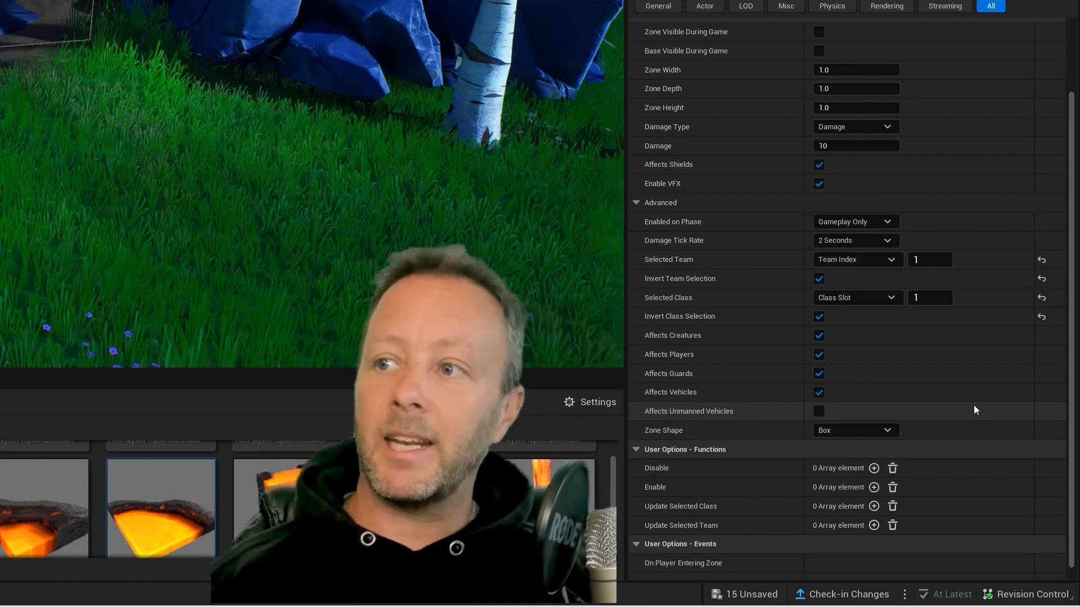
pyautogui.click(889, 127)
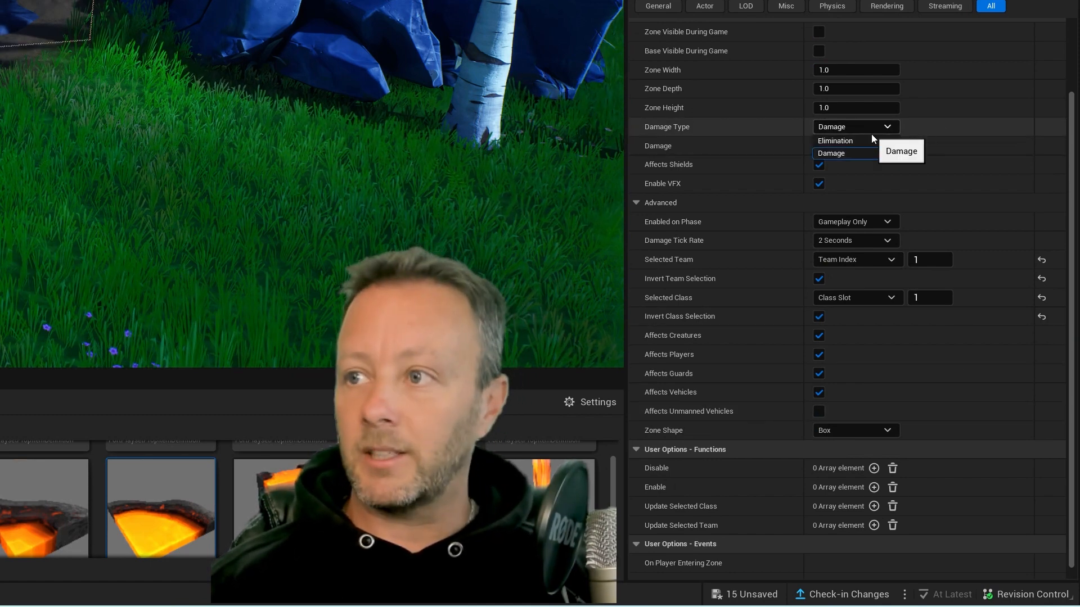
pyautogui.click(846, 141)
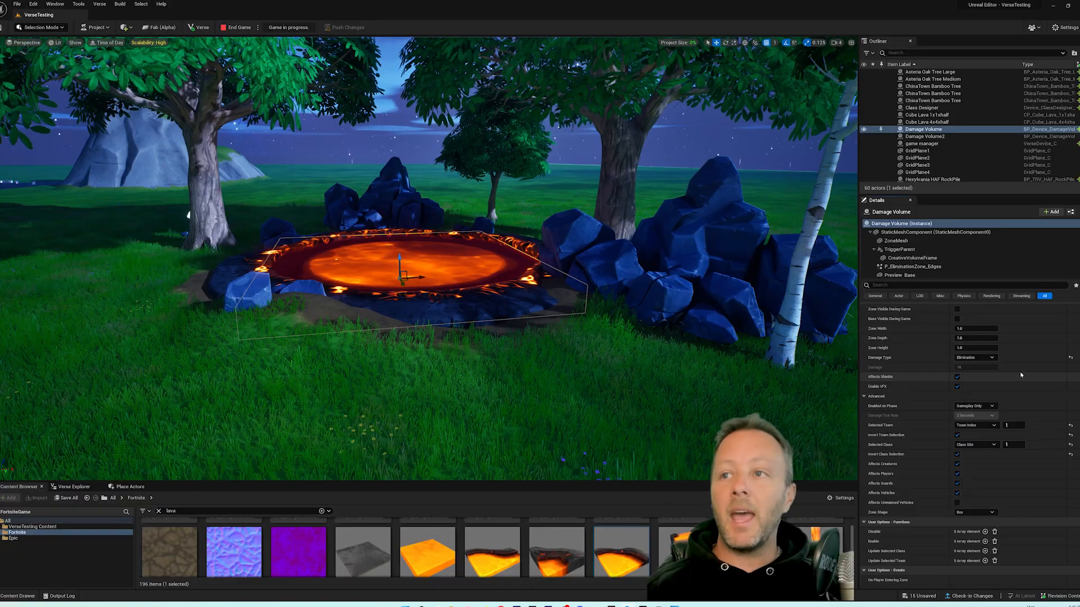
# Step: Examine the dark mountain in the landscape and the cylindrical Damage Volume beside the lava cubes, ending back at the lava pool
pyautogui.moveTo(562, 259); pyautogui.dragTo(563, 225, button='right')
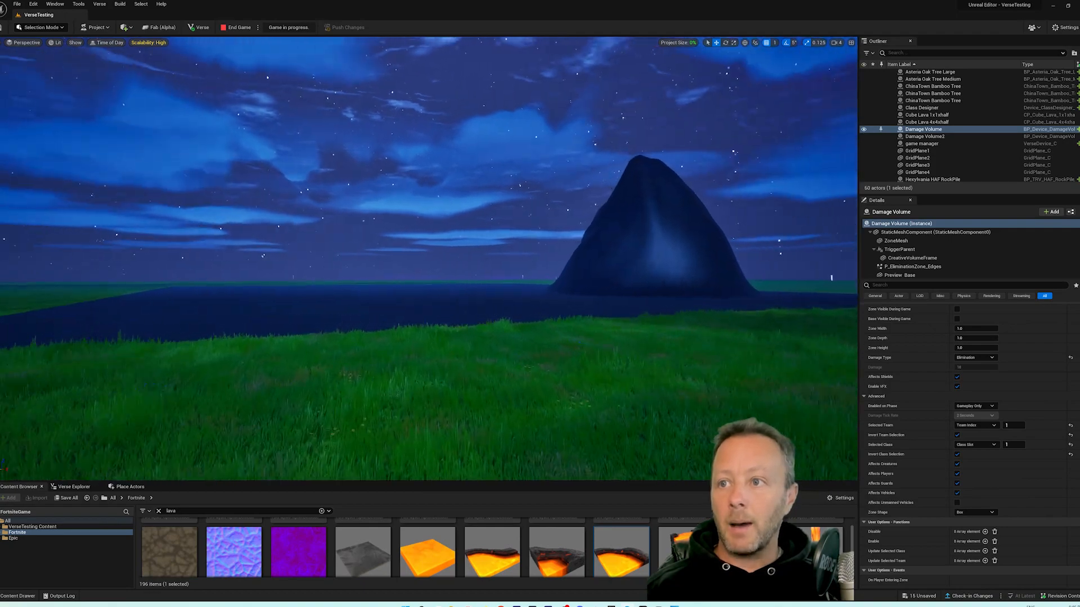
pyautogui.press('w')
pyautogui.moveTo(666, 253); pyautogui.dragTo(665, 299, button='right')
pyautogui.moveTo(573, 314)
pyautogui.mouseDown(button='right')
pyautogui.moveTo(629, 314)
pyautogui.moveTo(557, 312)
pyautogui.mouseUp(button='right')
pyautogui.press('s')
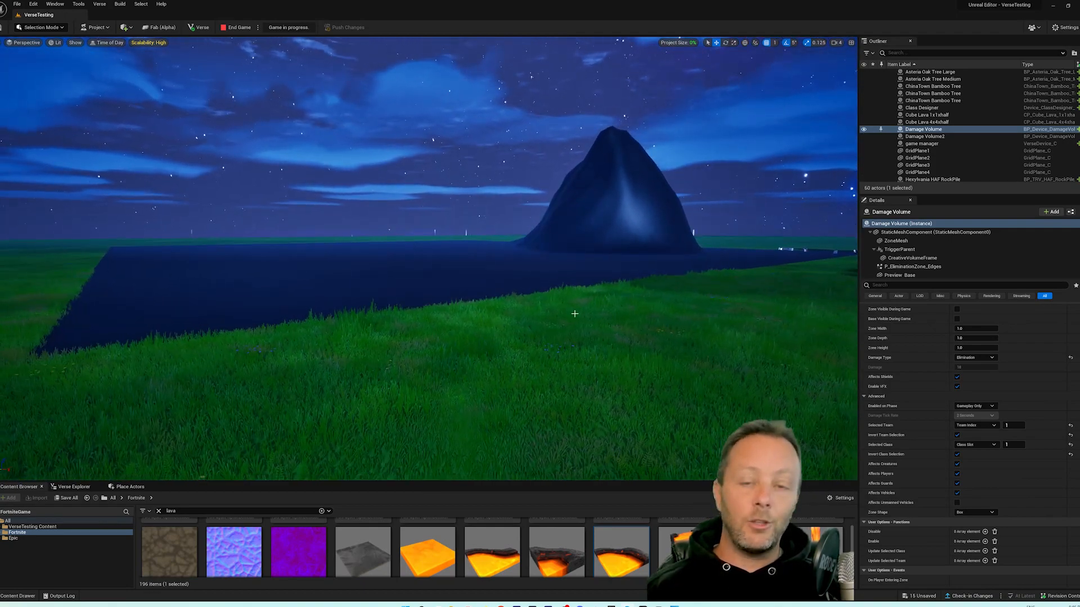
pyautogui.press('f')
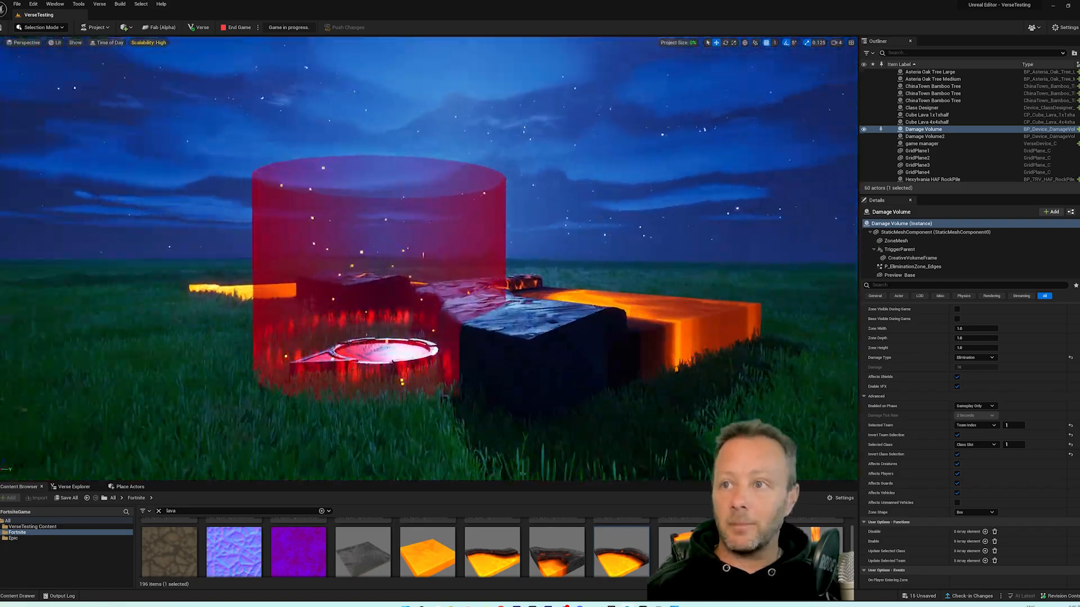
pyautogui.press('w')
pyautogui.moveTo(429, 259); pyautogui.dragTo(388, 293, button='right')
pyautogui.press('s')
pyautogui.moveTo(569, 315); pyautogui.dragTo(191, 309, button='right')
pyautogui.rightClick(575, 316)
pyautogui.moveTo(543, 342); pyautogui.dragTo(315, 339, button='right')
pyautogui.press('w')
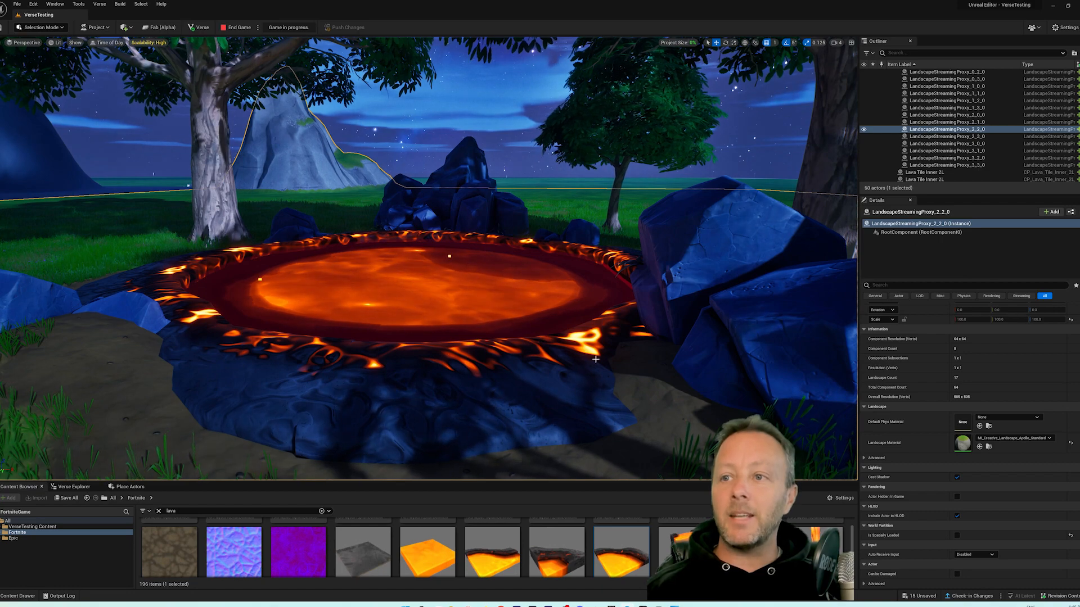
# Step: Shift the lava pool's Damage Volume horizontally across the pool and scale it up so it extends well above the lava surface
pyautogui.click(595, 359)
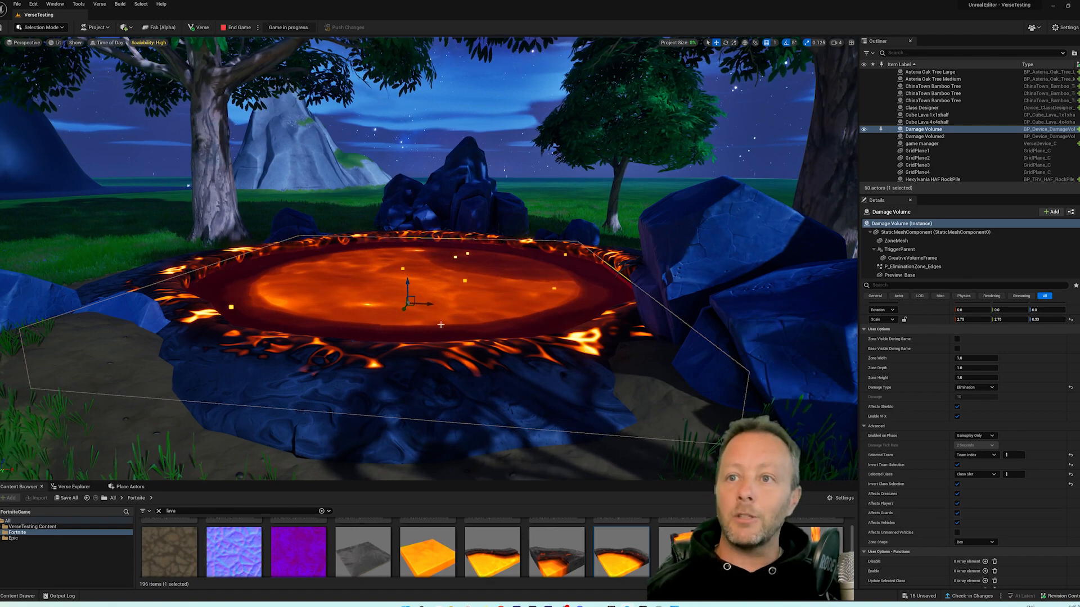
pyautogui.moveTo(426, 304); pyautogui.dragTo(381, 302)
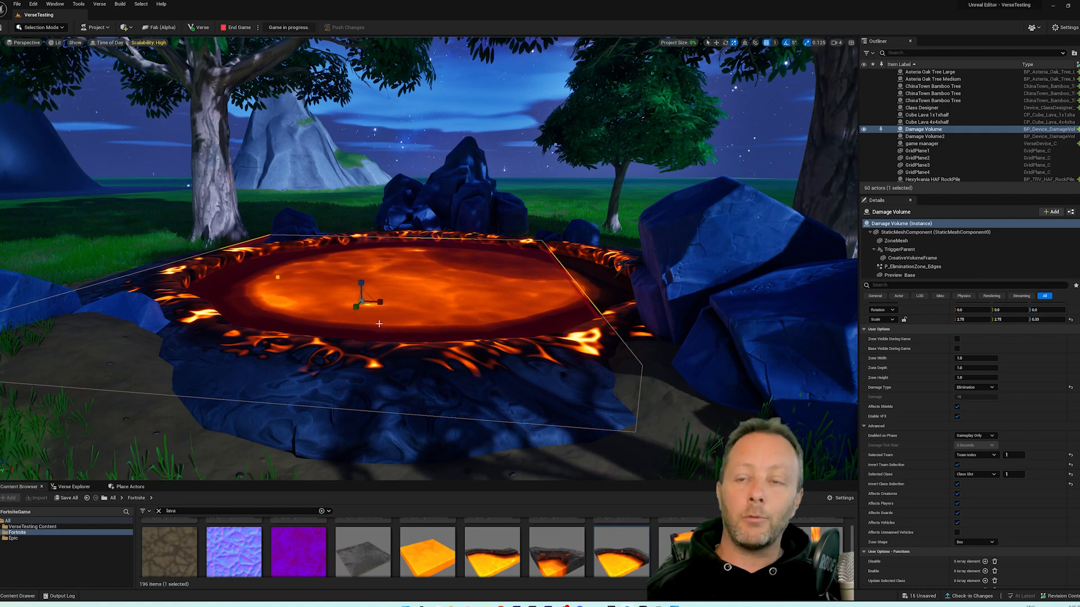
pyautogui.moveTo(361, 301); pyautogui.dragTo(362, 280)
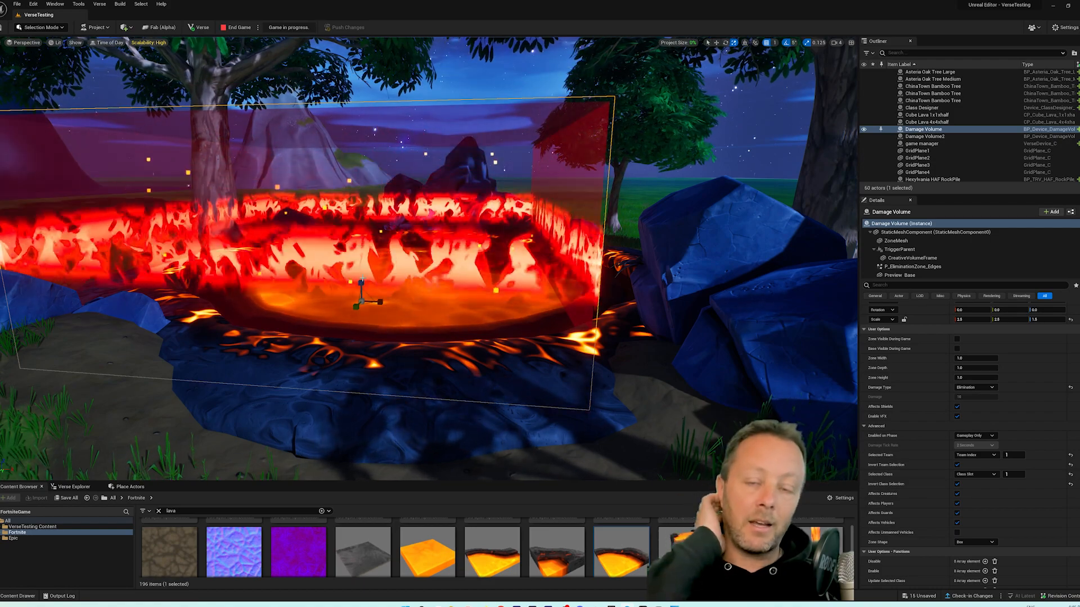
pyautogui.press('s')
pyautogui.moveTo(362, 280)
pyautogui.mouseDown(button='right')
pyautogui.moveTo(394, 245)
pyautogui.moveTo(376, 267)
pyautogui.mouseUp(button='right')
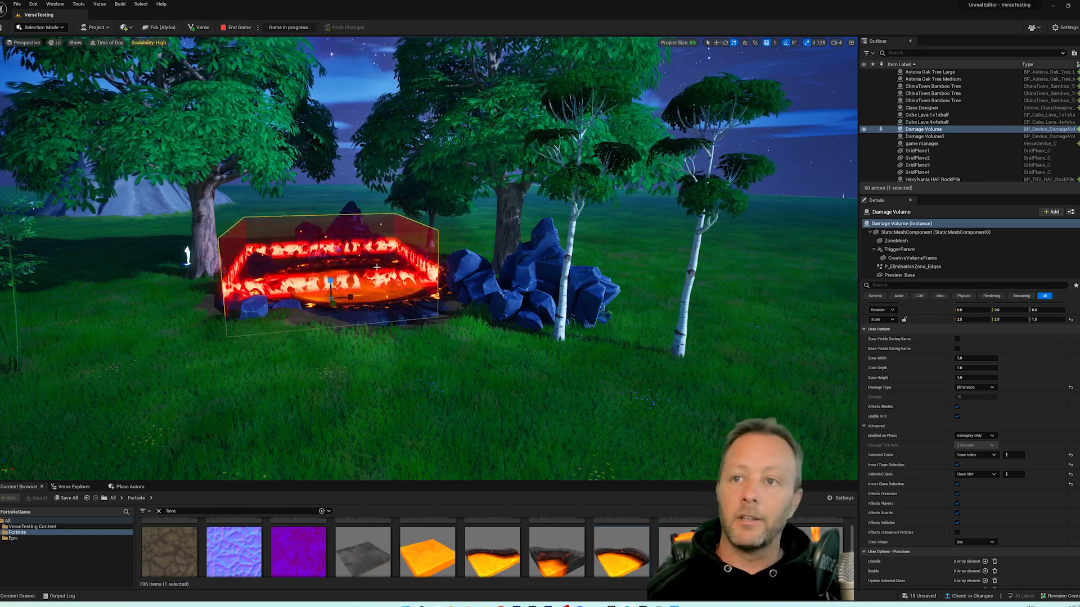
pyautogui.moveTo(376, 267); pyautogui.dragTo(405, 287, button='right')
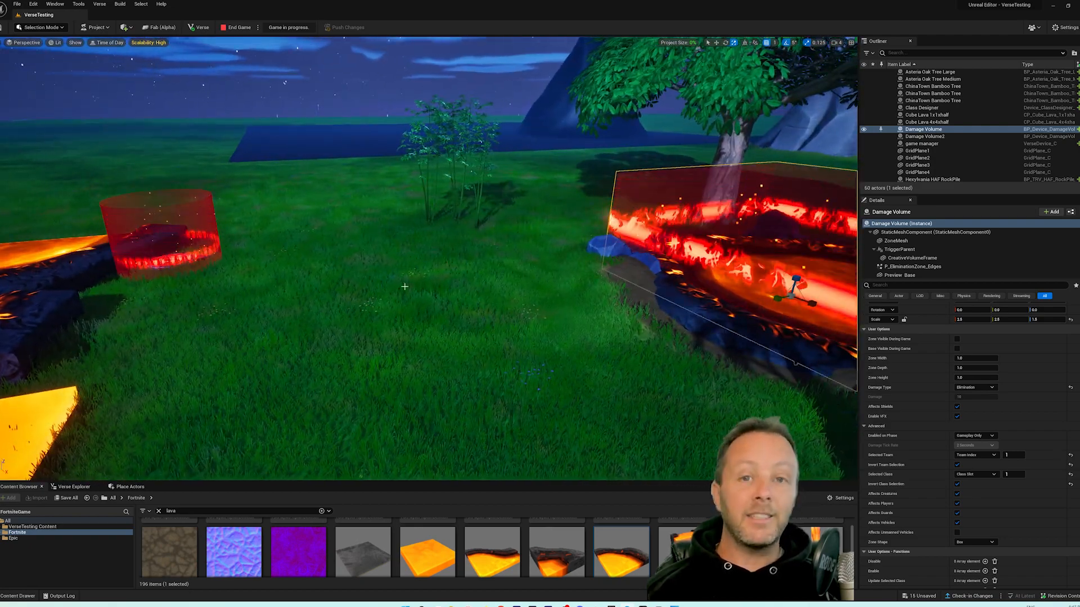